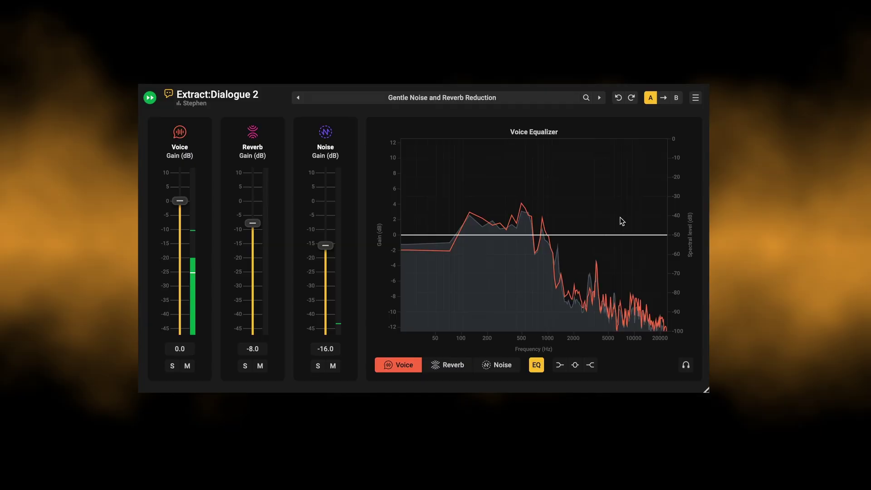
Add a high-shelf band boosted about +7 dB to the voice EQ, plus a second band
{"action": "double_click", "coordinate": [621, 221]}
{"action": "mouse_move", "coordinate": [623, 221]}
{"action": "left_mouse_down"}
{"action": "mouse_move", "coordinate": [610, 187]}
{"action": "mouse_move", "coordinate": [631, 195]}
{"action": "mouse_move", "coordinate": [630, 209]}
{"action": "left_mouse_up"}
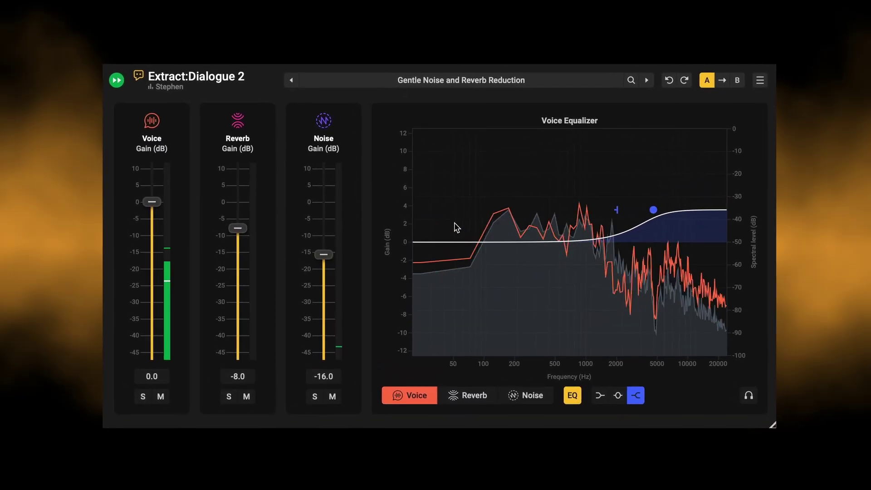
{"action": "double_click", "coordinate": [454, 222]}
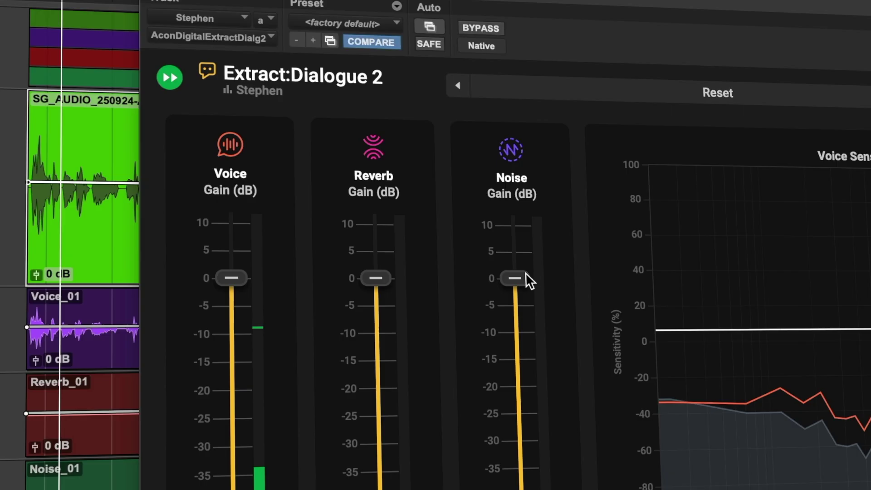
Lower the Reverb and Noise stem faders, audition them with solo and mute, then enlarge the plugin window
{"action": "left_click_drag", "start_coordinate": [362, 279], "coordinate": [368, 383]}
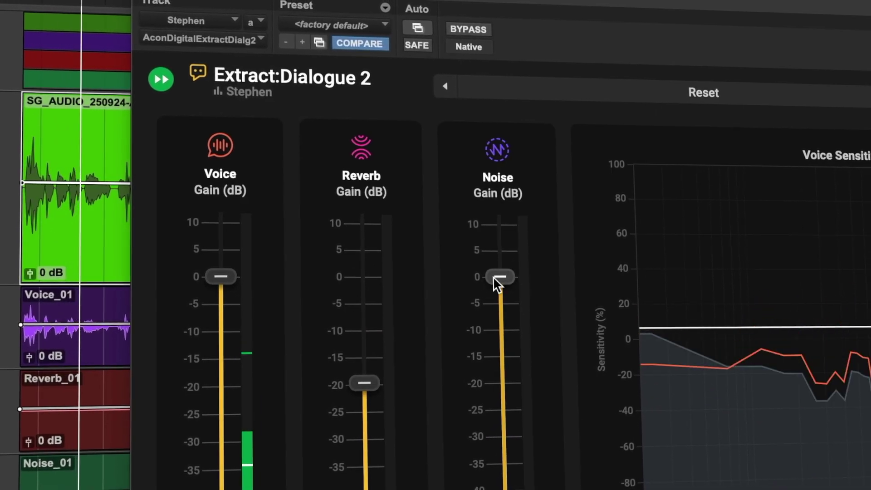
{"action": "left_click_drag", "start_coordinate": [496, 284], "coordinate": [501, 450]}
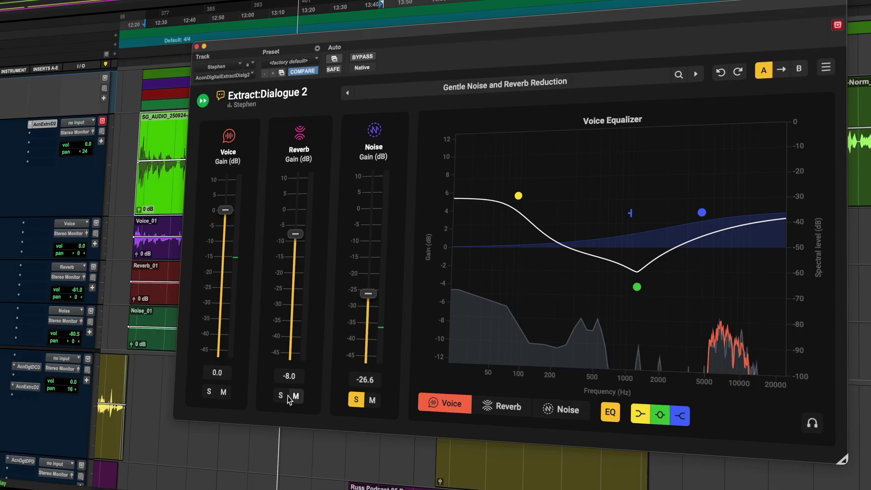
{"action": "left_click", "coordinate": [281, 395]}
{"action": "left_click", "coordinate": [371, 400]}
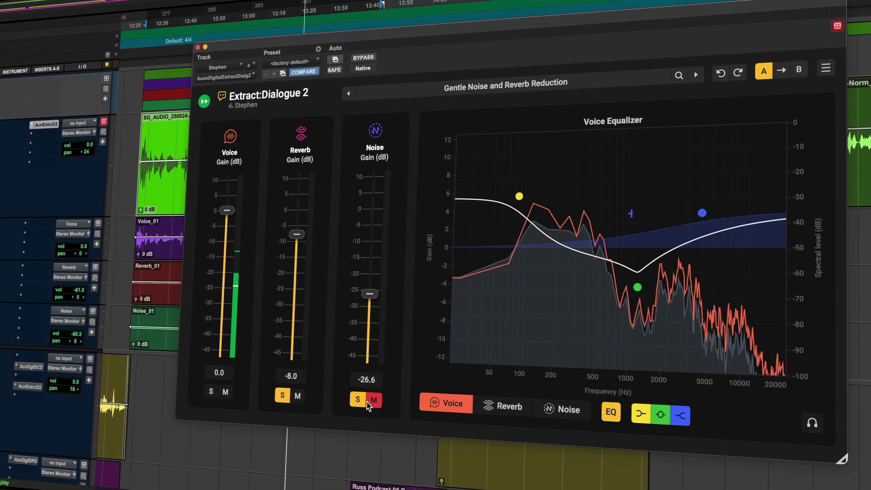
{"action": "key", "text": "space"}
{"action": "left_click", "coordinate": [373, 400]}
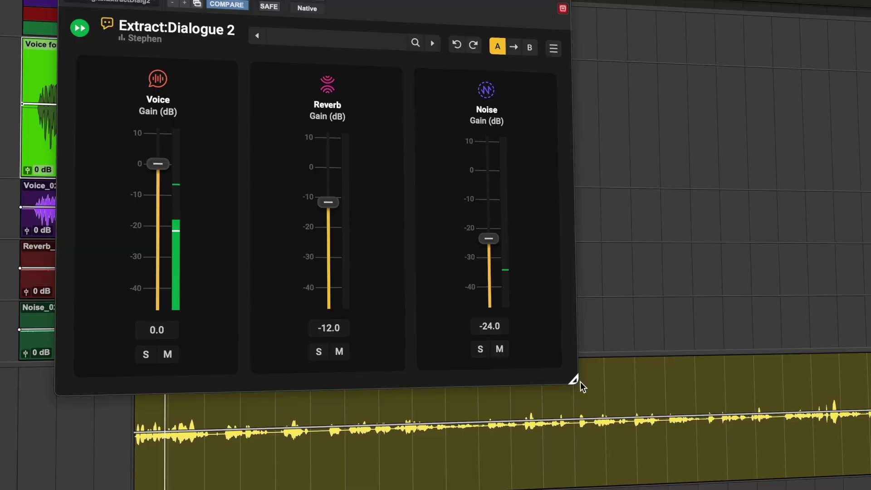
{"action": "left_click_drag", "start_coordinate": [579, 382], "coordinate": [861, 454]}
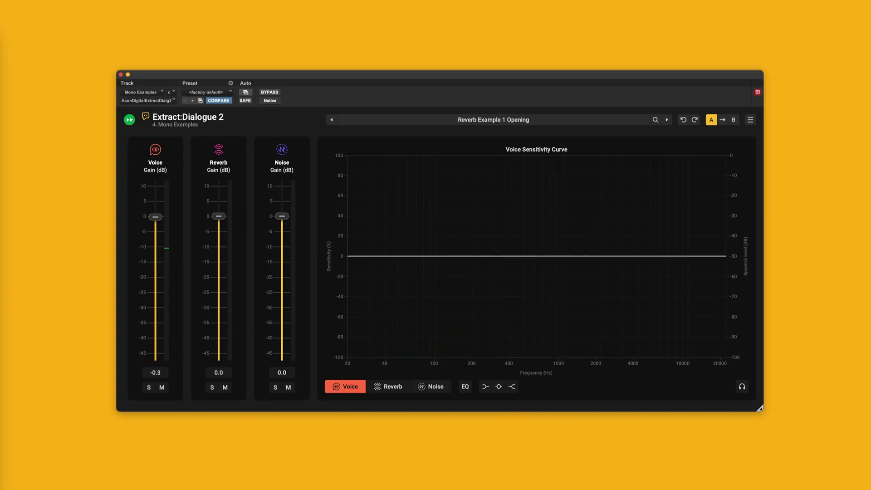
A/B the processed and original dialogue twice with BYPASS, ending with processing active
{"action": "left_click", "coordinate": [269, 92]}
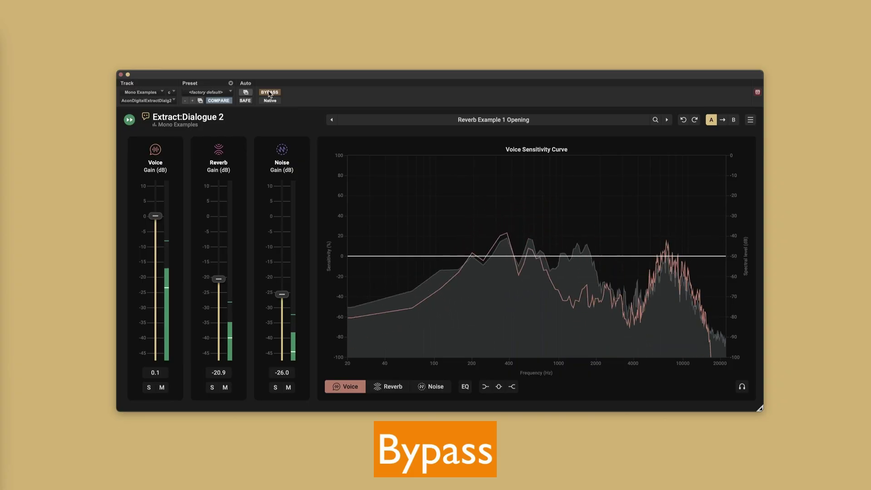
{"action": "left_click", "coordinate": [269, 93]}
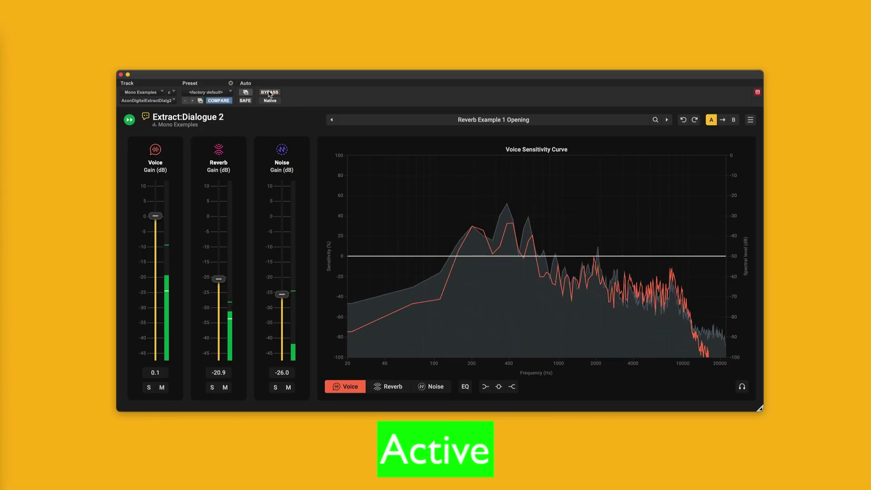
{"action": "left_click", "coordinate": [269, 92]}
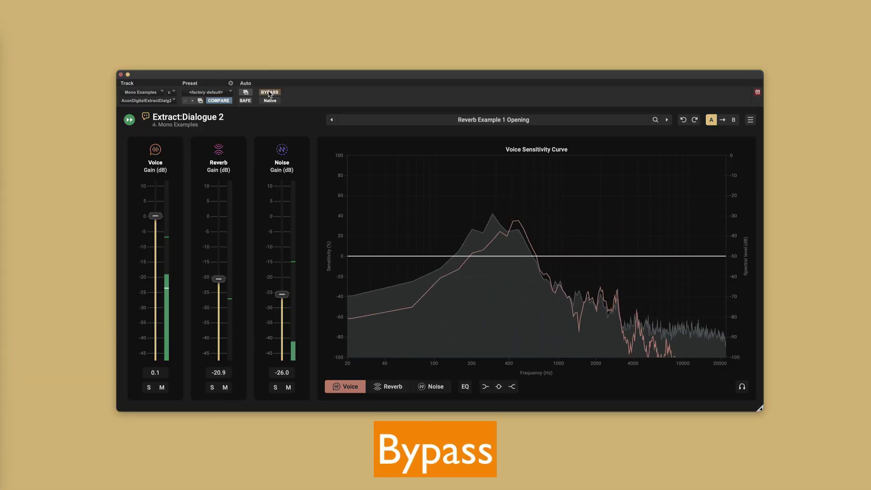
{"action": "left_click", "coordinate": [269, 93]}
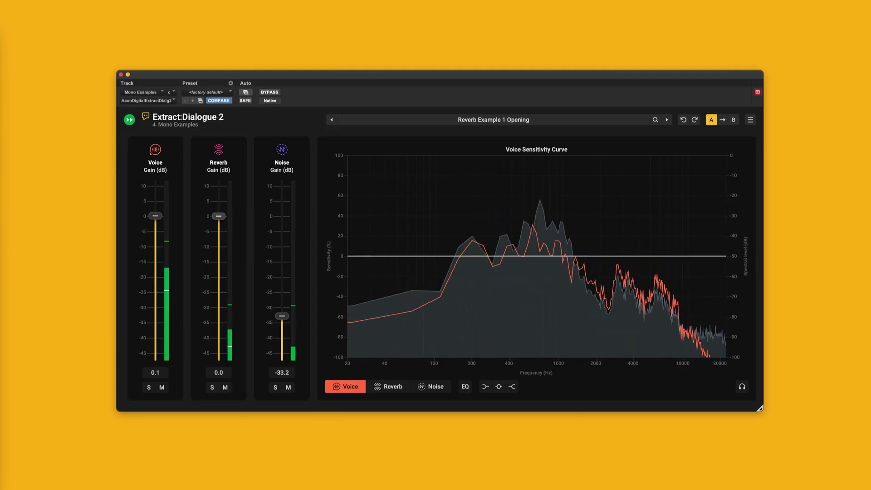
Nudge the Reverb stem gain down in two small fader moves
{"action": "left_click_drag", "start_coordinate": [218, 245], "coordinate": [218, 249]}
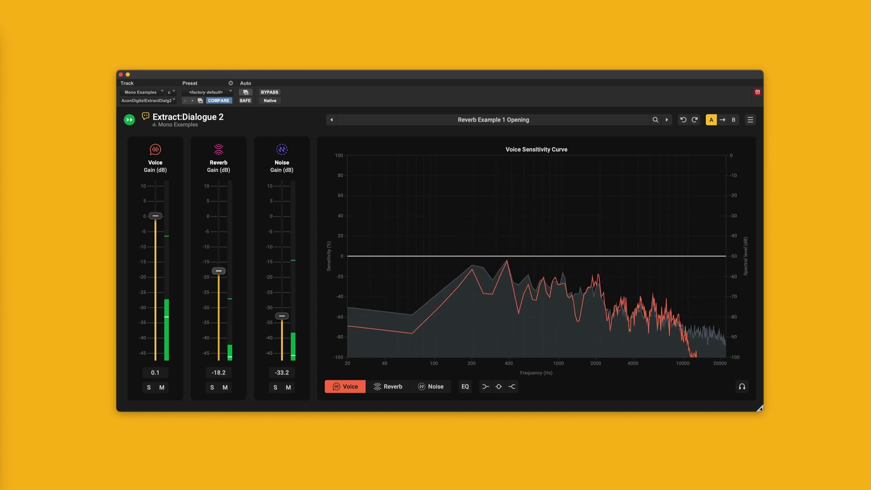
{"action": "left_click_drag", "start_coordinate": [218, 286], "coordinate": [218, 293]}
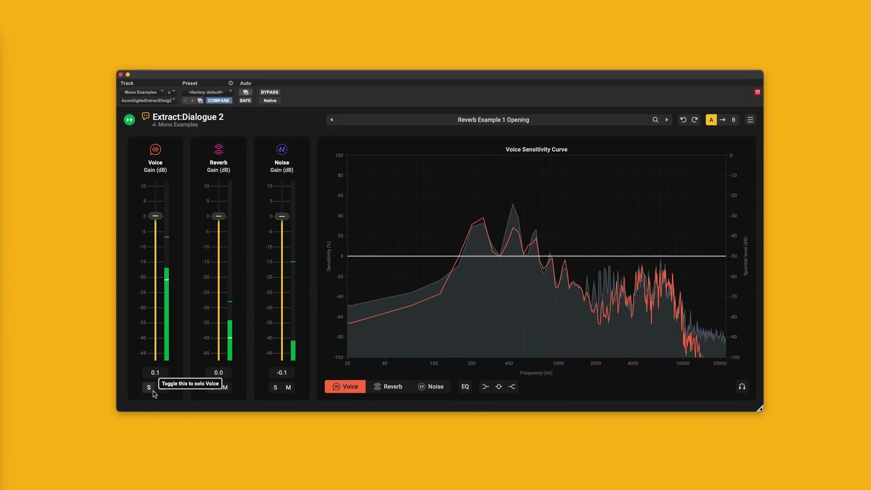
{"action": "left_click", "coordinate": [149, 388]}
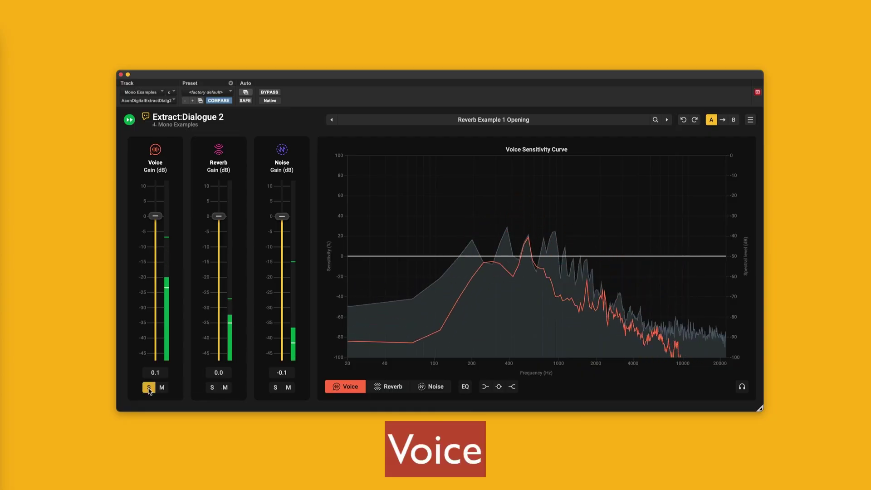
{"action": "left_click", "coordinate": [149, 387]}
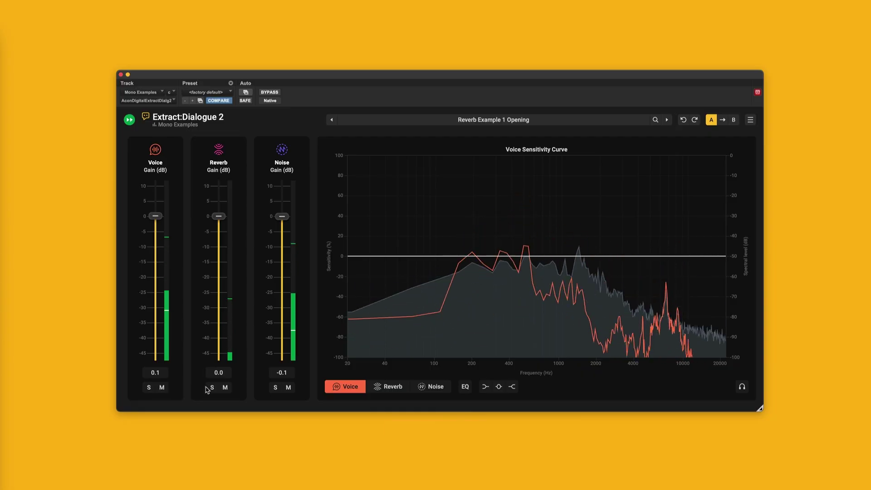
{"action": "left_click", "coordinate": [212, 388]}
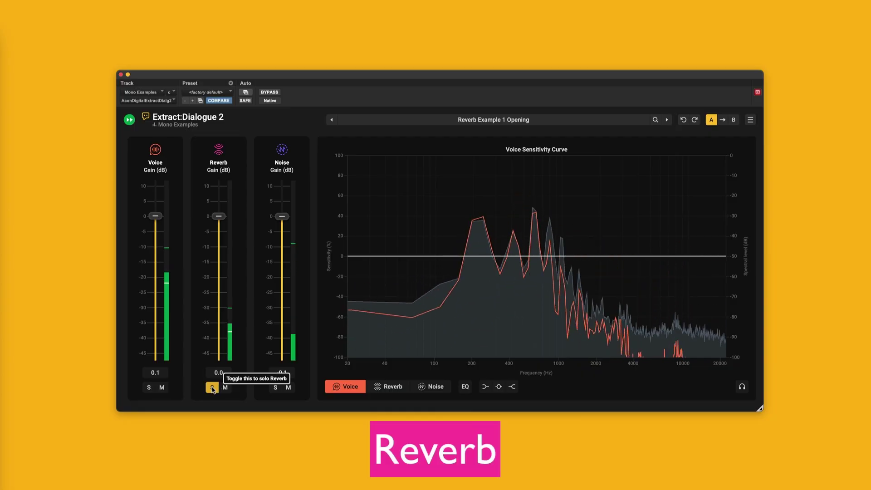
{"action": "left_click", "coordinate": [212, 388]}
{"action": "left_click", "coordinate": [275, 388]}
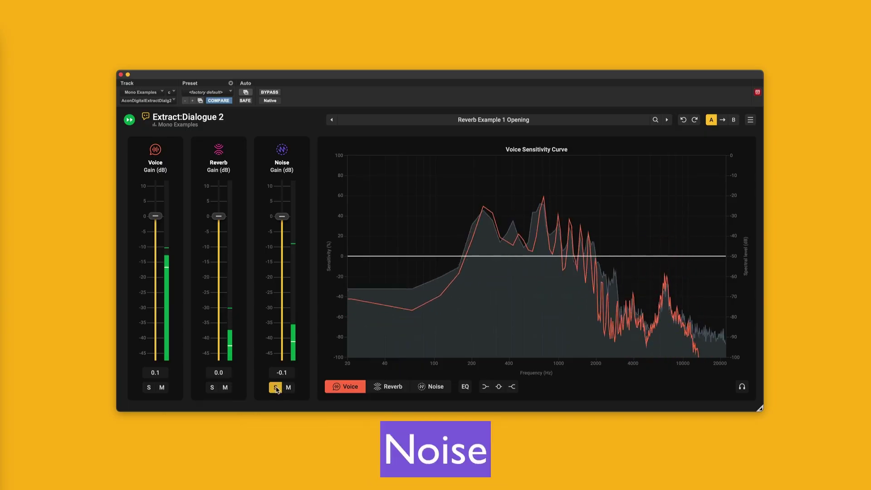
{"action": "left_click", "coordinate": [276, 388]}
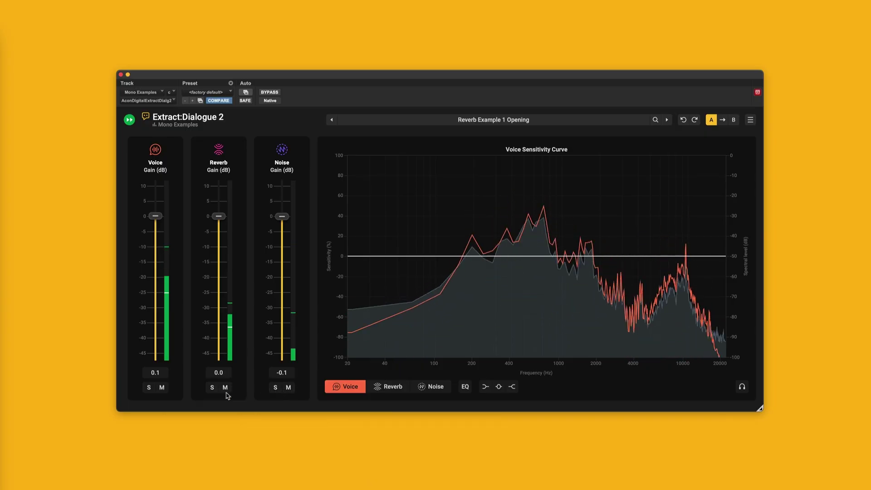
{"action": "left_click", "coordinate": [162, 388]}
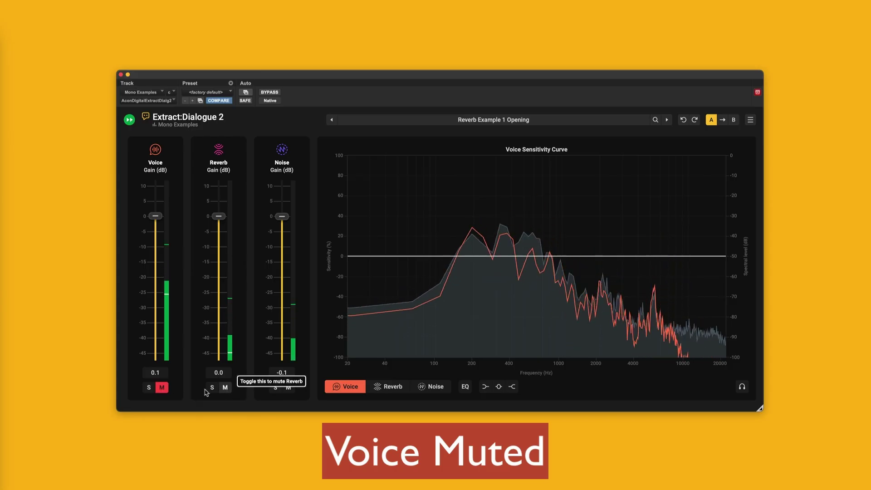
{"action": "left_click", "coordinate": [162, 388]}
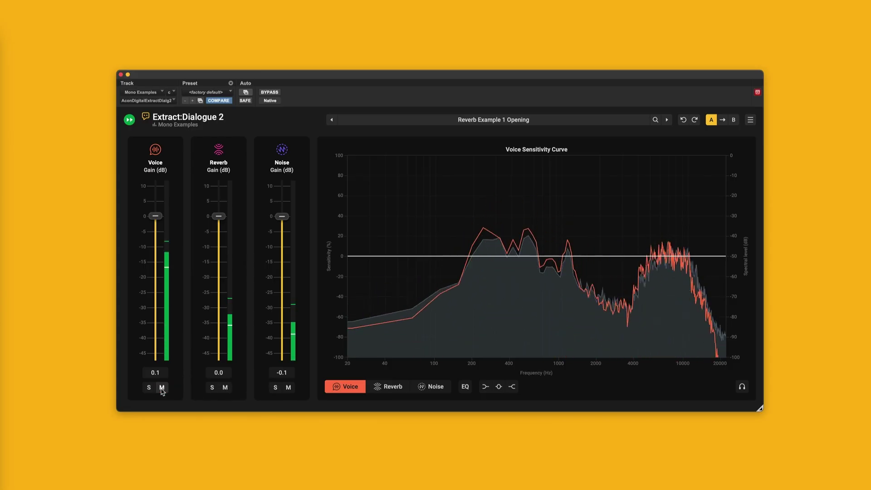
{"action": "left_click", "coordinate": [226, 387]}
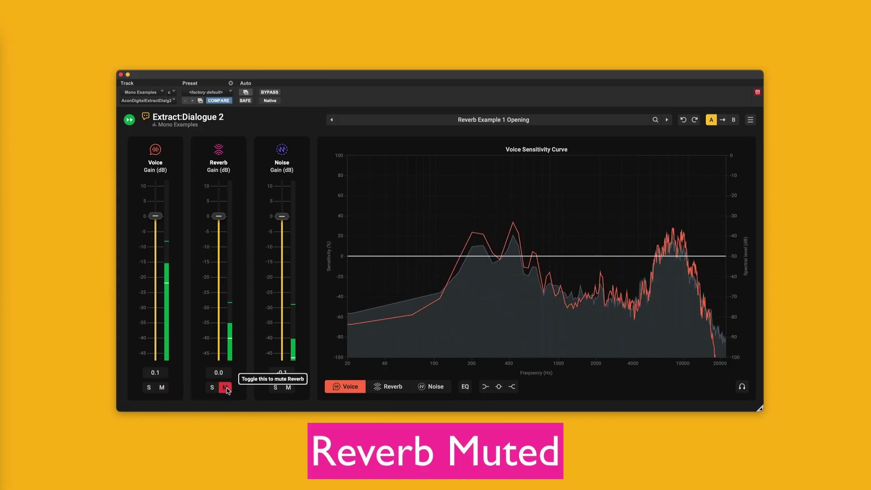
{"action": "left_click", "coordinate": [226, 388]}
{"action": "left_click", "coordinate": [288, 388]}
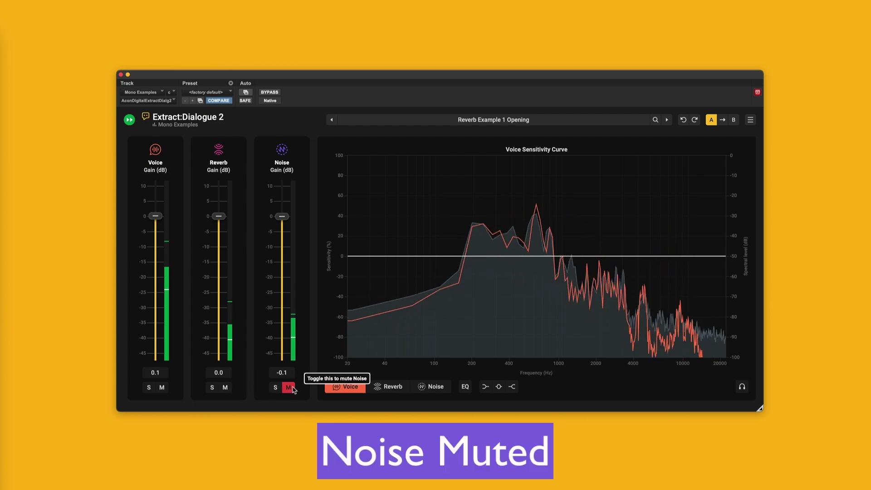
{"action": "left_click", "coordinate": [290, 389]}
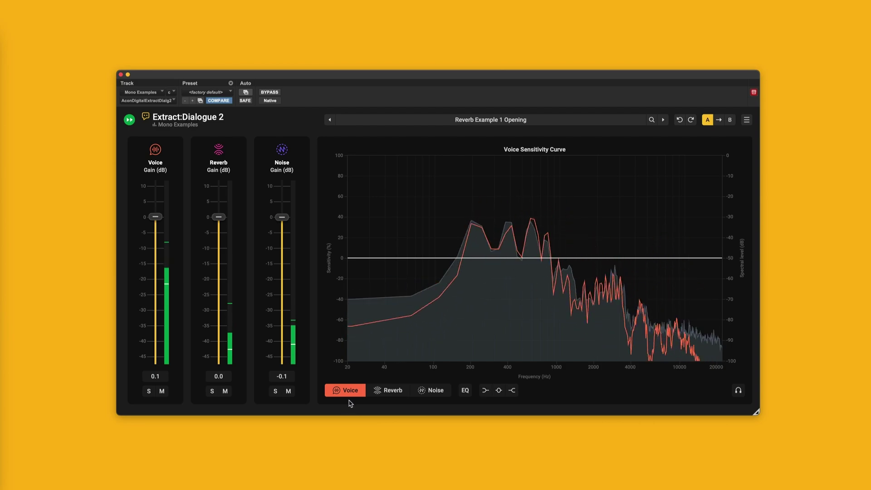
View the Reverb sensitivity curve, then the Noise sensitivity curve
{"action": "left_click", "coordinate": [390, 390]}
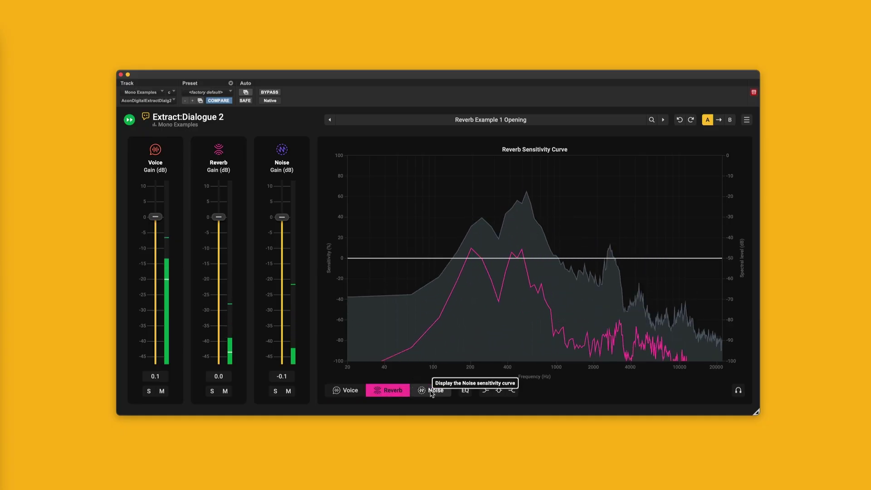
{"action": "left_click", "coordinate": [431, 391]}
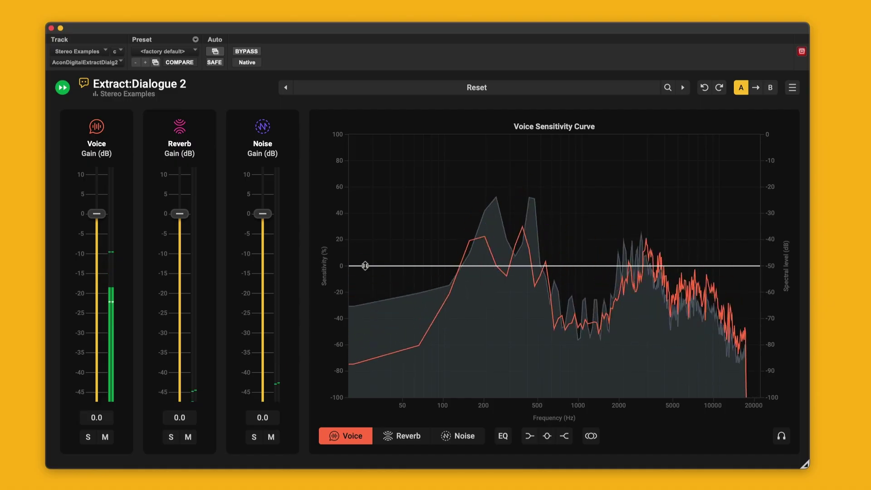
{"action": "left_click_drag", "start_coordinate": [365, 266], "coordinate": [363, 361]}
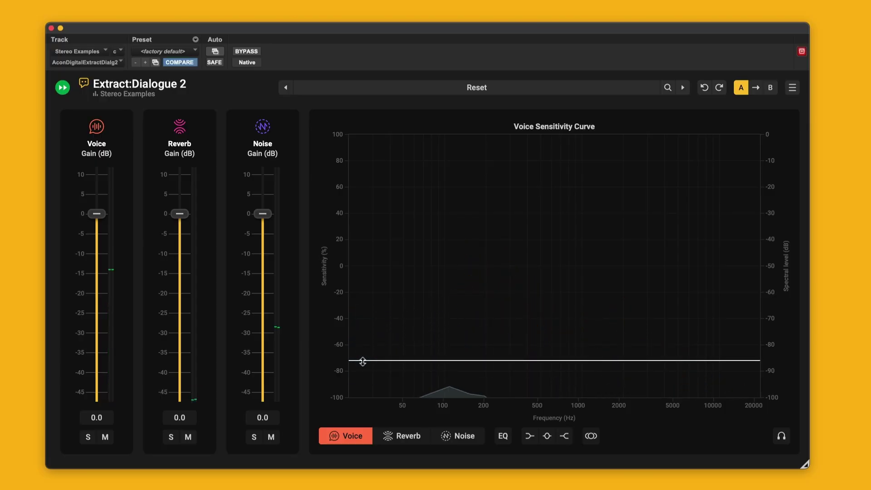
{"action": "left_click_drag", "start_coordinate": [378, 314], "coordinate": [356, 266]}
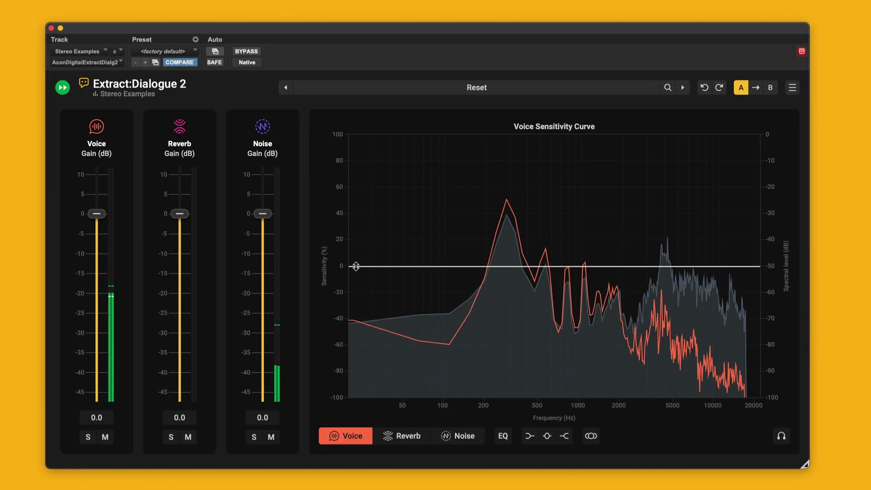
{"action": "left_click", "coordinate": [457, 435]}
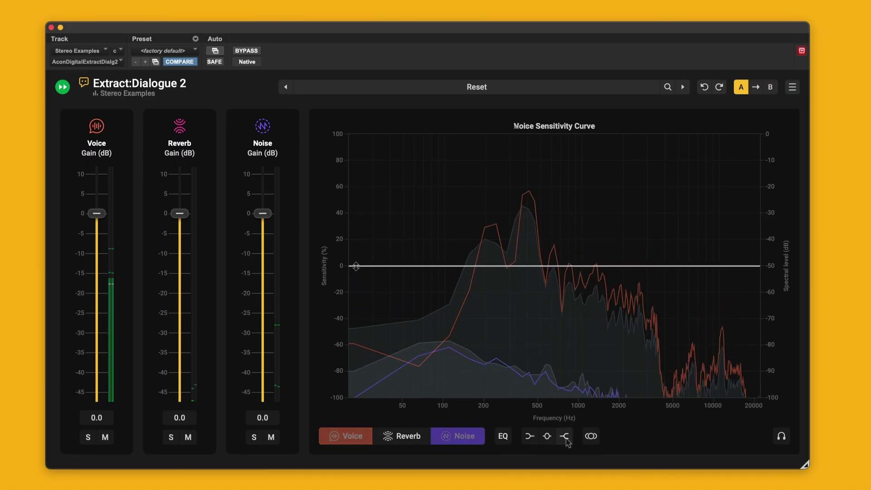
{"action": "left_click", "coordinate": [564, 435]}
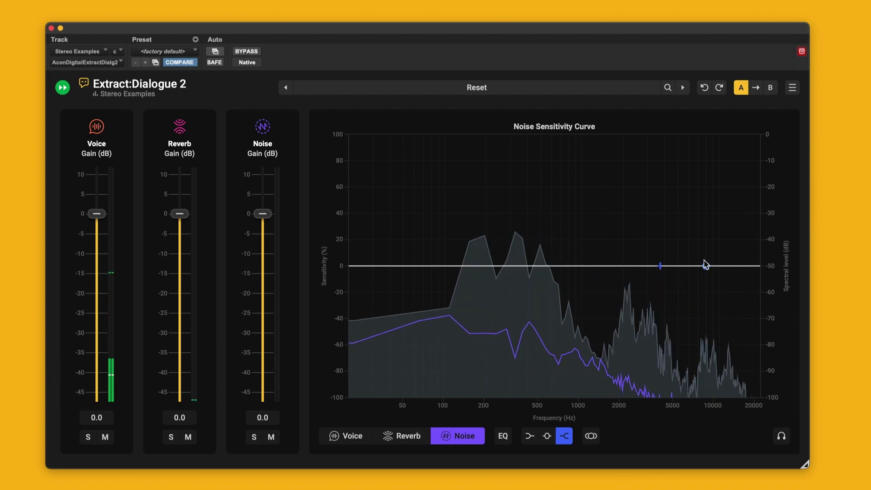
{"action": "left_click_drag", "start_coordinate": [705, 266], "coordinate": [609, 352]}
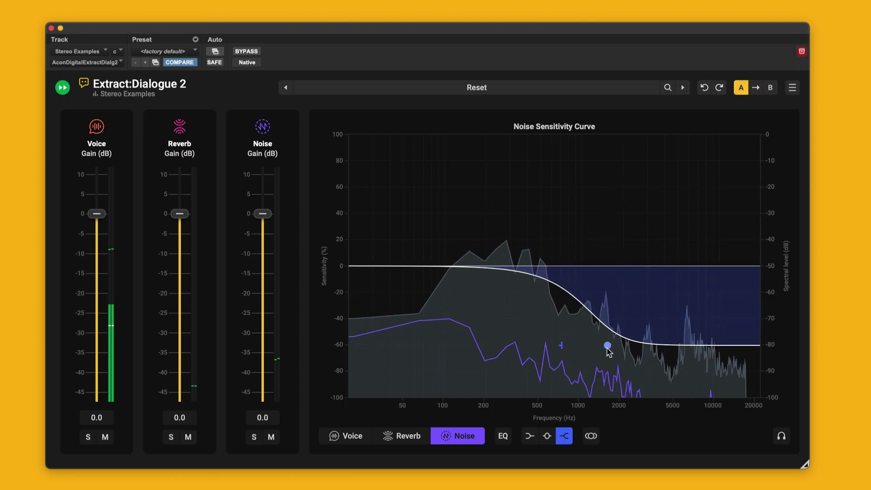
{"action": "left_click_drag", "start_coordinate": [606, 384], "coordinate": [598, 388]}
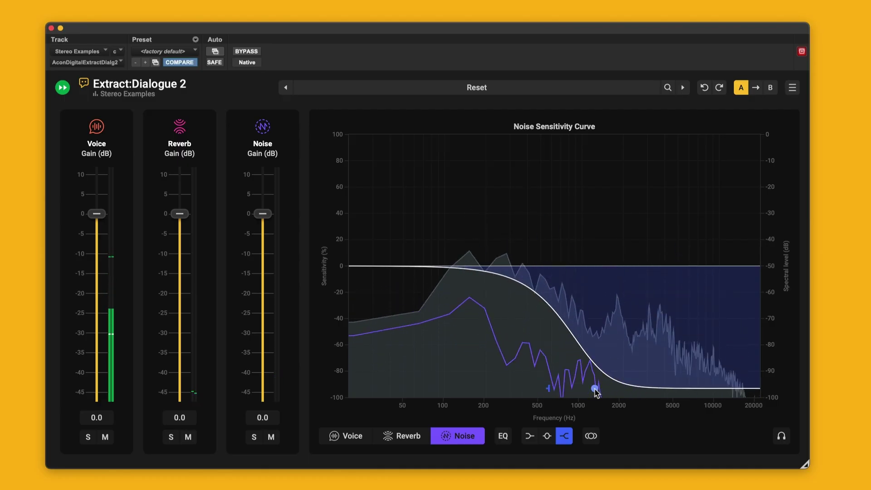
{"action": "left_click_drag", "start_coordinate": [586, 322], "coordinate": [533, 349]}
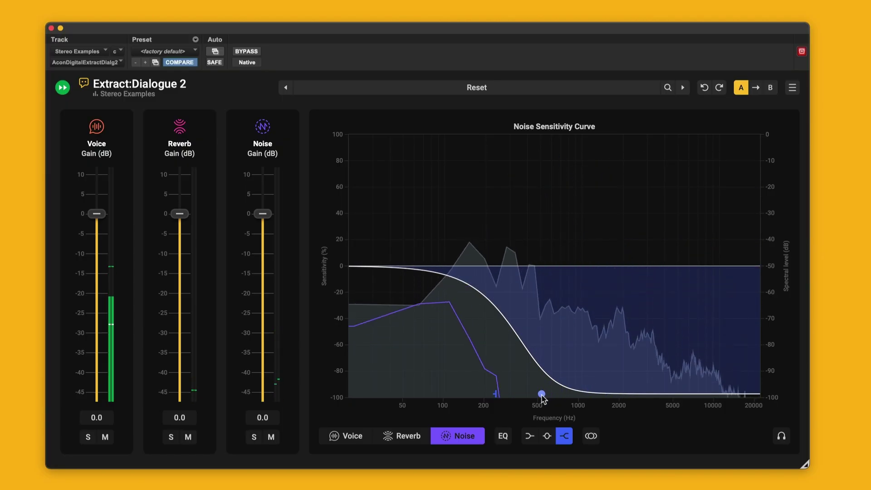
{"action": "double_click", "coordinate": [542, 394]}
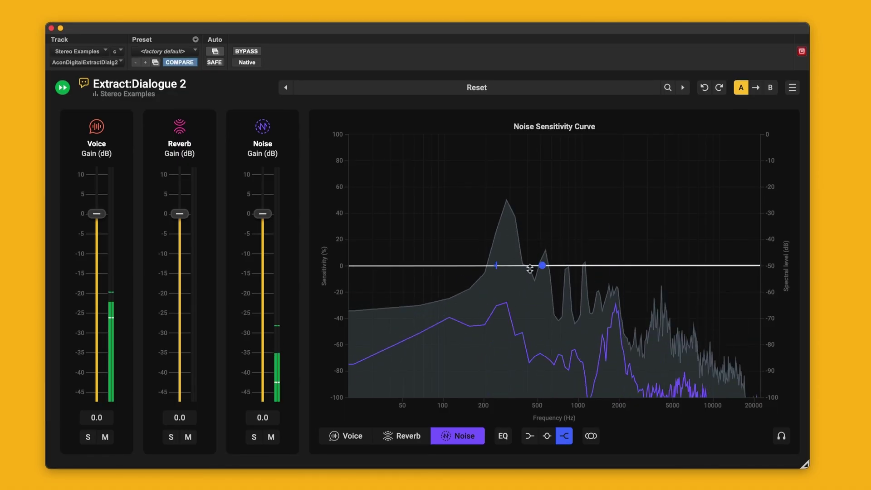
On the Voice sensitivity curve, add a high shelf raised to about 50% above 2 kHz
{"action": "left_click", "coordinate": [360, 443]}
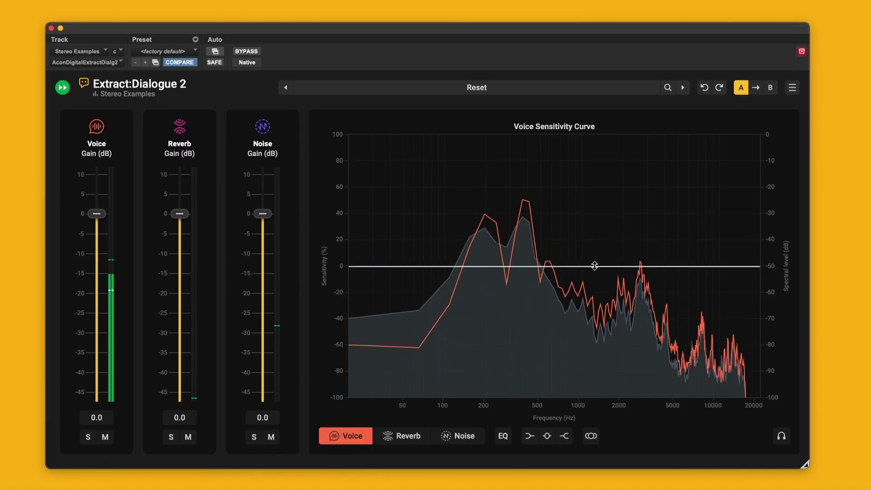
{"action": "left_click", "coordinate": [564, 435]}
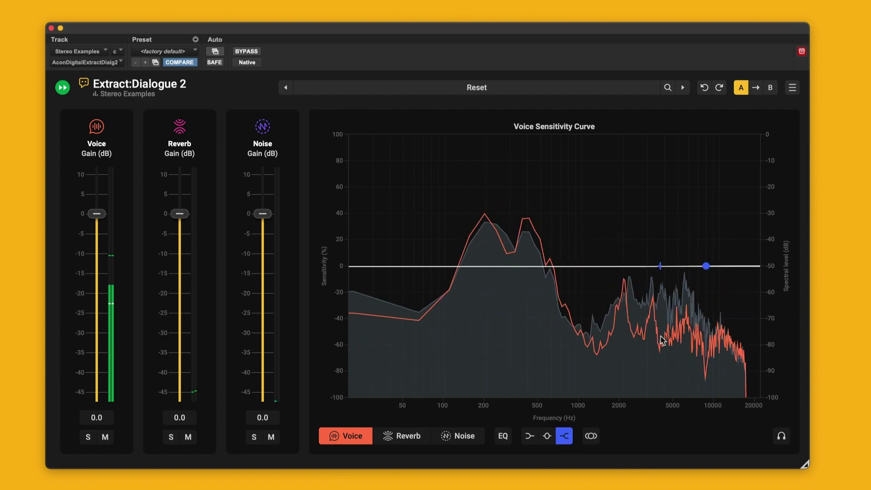
{"action": "mouse_move", "coordinate": [707, 267]}
{"action": "left_mouse_down"}
{"action": "mouse_move", "coordinate": [679, 213]}
{"action": "mouse_move", "coordinate": [594, 178]}
{"action": "mouse_move", "coordinate": [576, 160]}
{"action": "mouse_move", "coordinate": [578, 381]}
{"action": "mouse_move", "coordinate": [575, 182]}
{"action": "mouse_move", "coordinate": [528, 161]}
{"action": "mouse_move", "coordinate": [564, 160]}
{"action": "mouse_move", "coordinate": [566, 175]}
{"action": "left_mouse_up"}
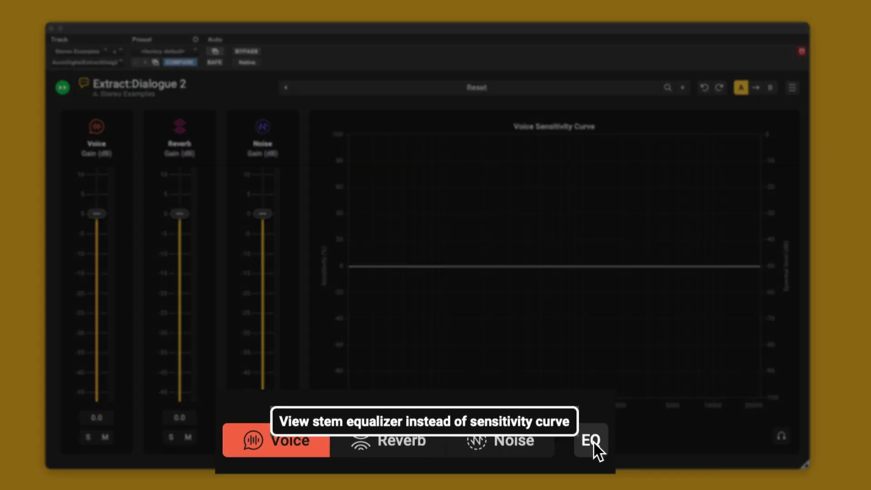
Give the Noise stem EQ a low-shelf cut of about -12 dB below 500 Hz, then compare bypassed
{"action": "left_click", "coordinate": [591, 440]}
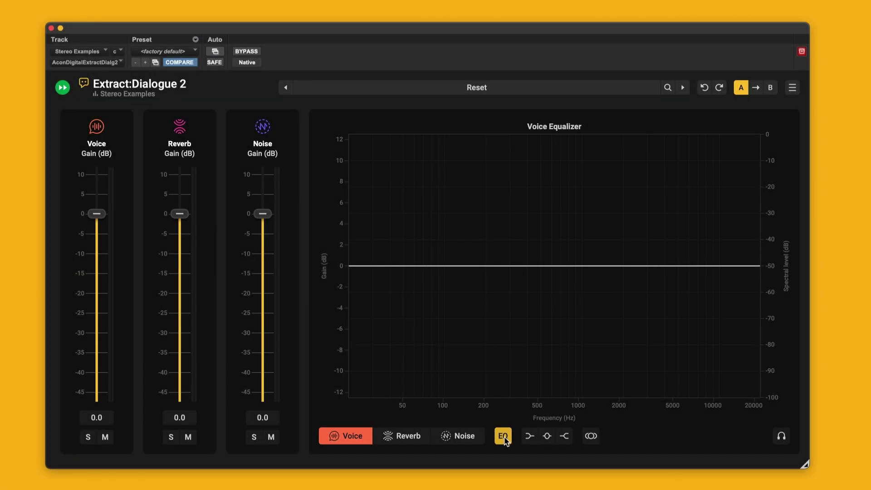
{"action": "left_click", "coordinate": [458, 435]}
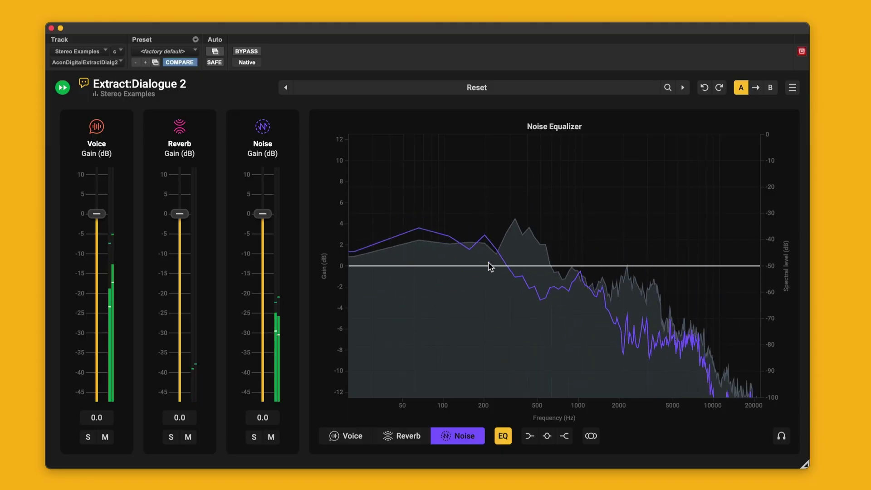
{"action": "left_click", "coordinate": [529, 437]}
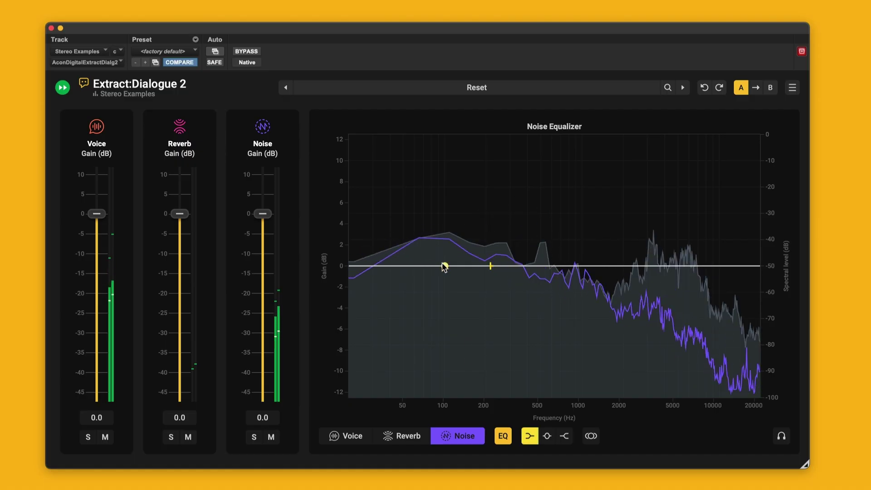
{"action": "left_click_drag", "start_coordinate": [444, 265], "coordinate": [507, 390]}
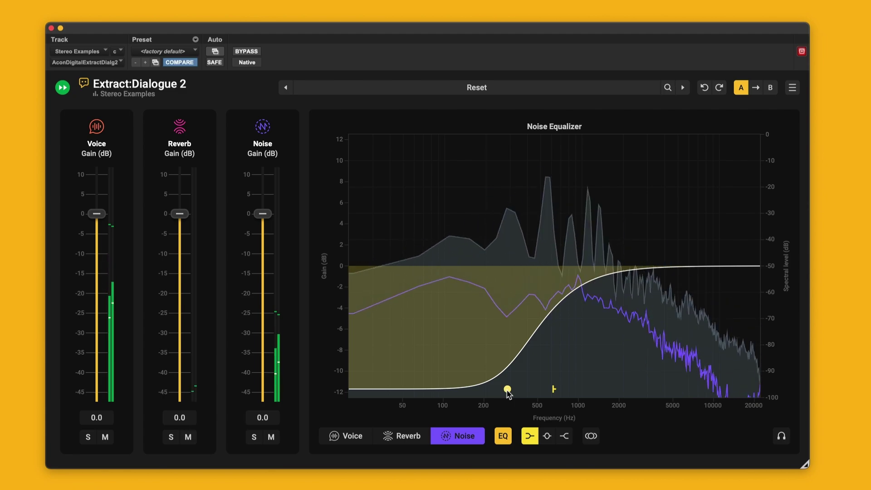
{"action": "left_click", "coordinate": [247, 51]}
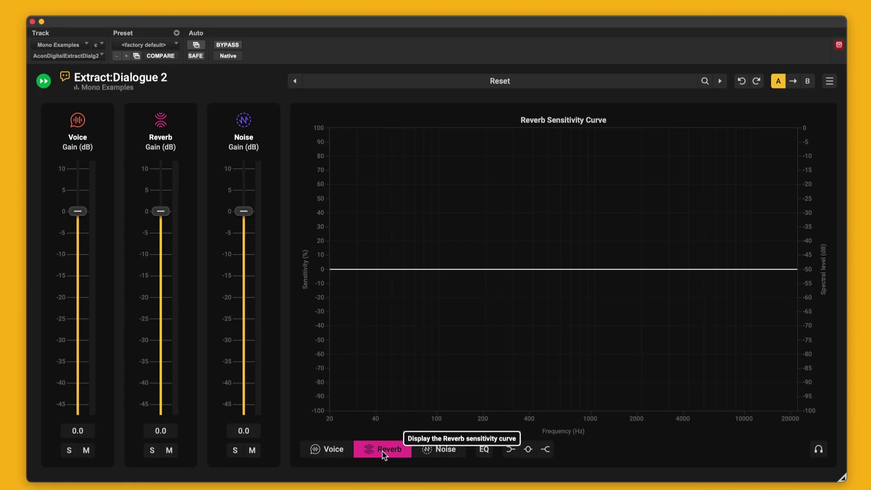
During playback, give the Reverb stem EQ a high-shelf cut of about -11.5 dB above 1 kHz
{"action": "left_click", "coordinate": [484, 449]}
{"action": "key", "text": "space"}
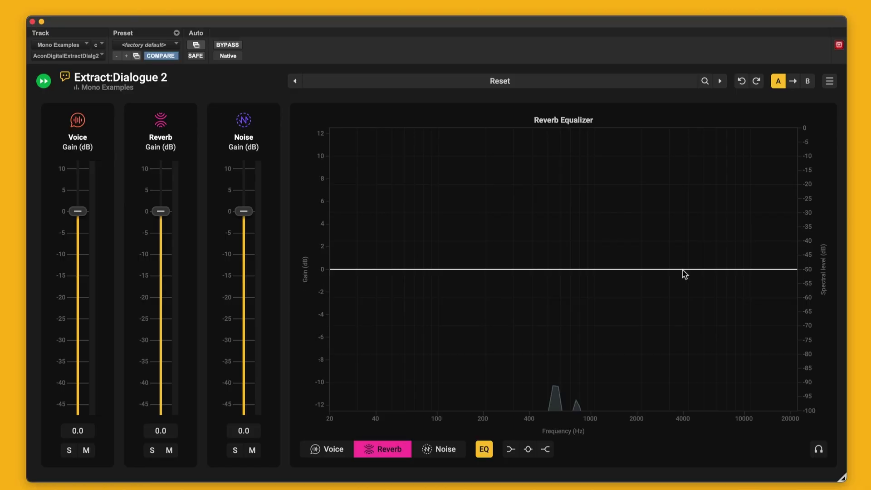
{"action": "left_click", "coordinate": [686, 269]}
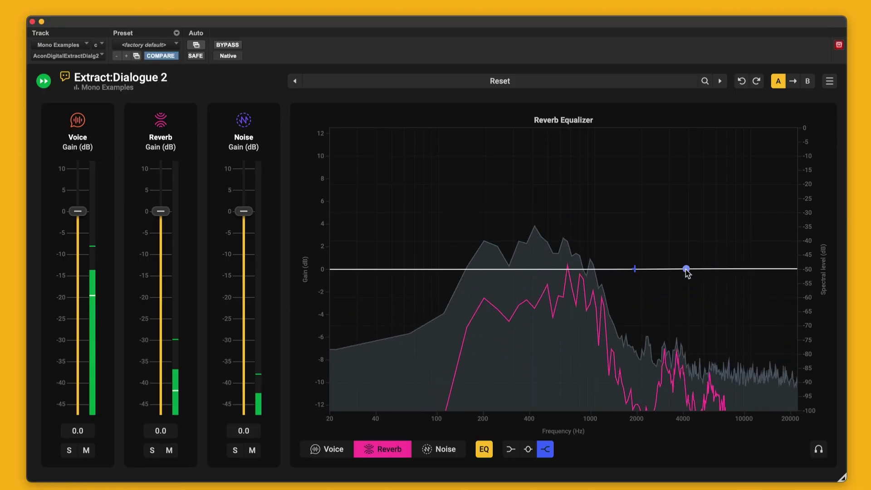
{"action": "left_click_drag", "start_coordinate": [687, 270], "coordinate": [605, 402]}
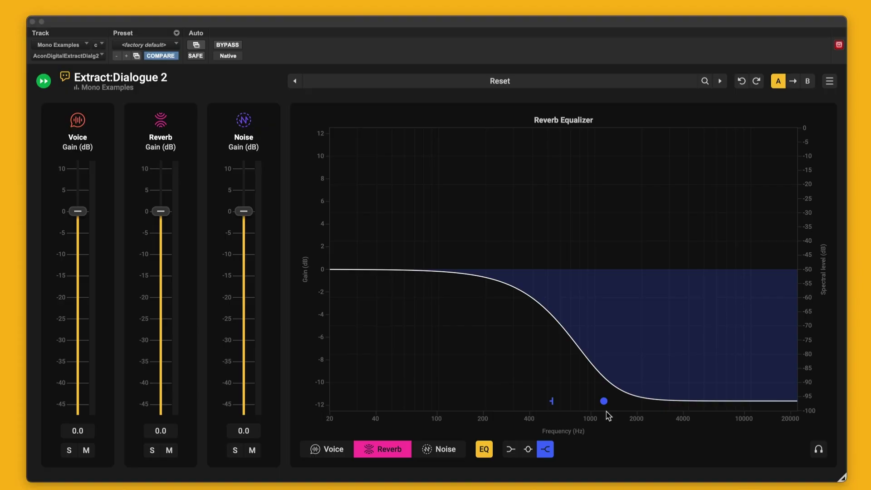
Boost the Voice stem EQ's high shelf about +9 dB above 1 kHz and A/B it with bypass
{"action": "left_click", "coordinate": [326, 449]}
{"action": "key", "text": "space"}
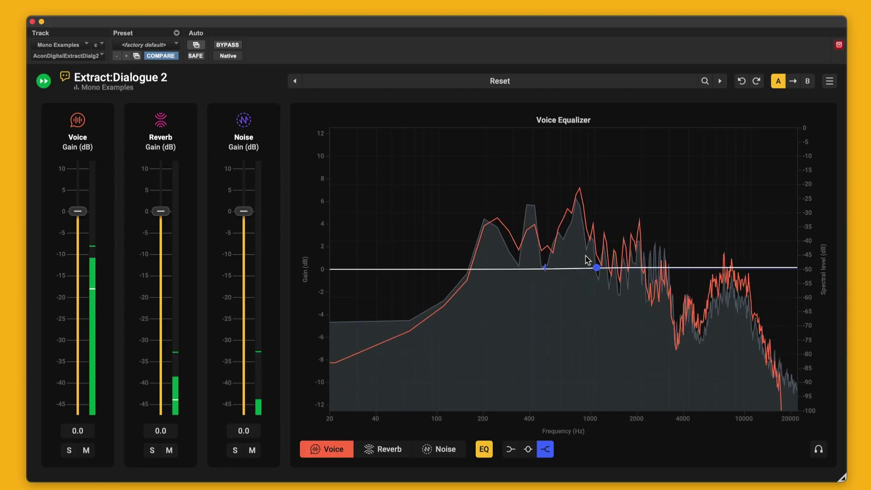
{"action": "mouse_move", "coordinate": [595, 267]}
{"action": "left_mouse_down"}
{"action": "mouse_move", "coordinate": [593, 212]}
{"action": "mouse_move", "coordinate": [615, 167]}
{"action": "left_mouse_up"}
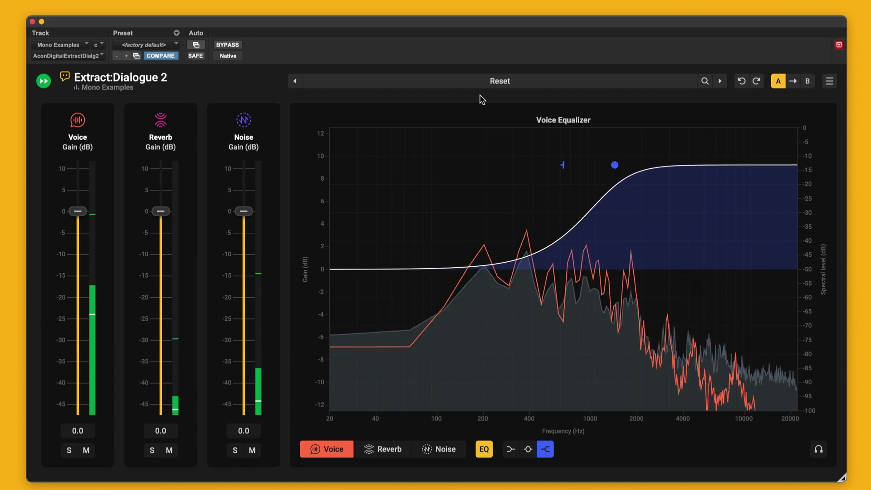
{"action": "left_click", "coordinate": [229, 45]}
{"action": "left_click", "coordinate": [234, 45]}
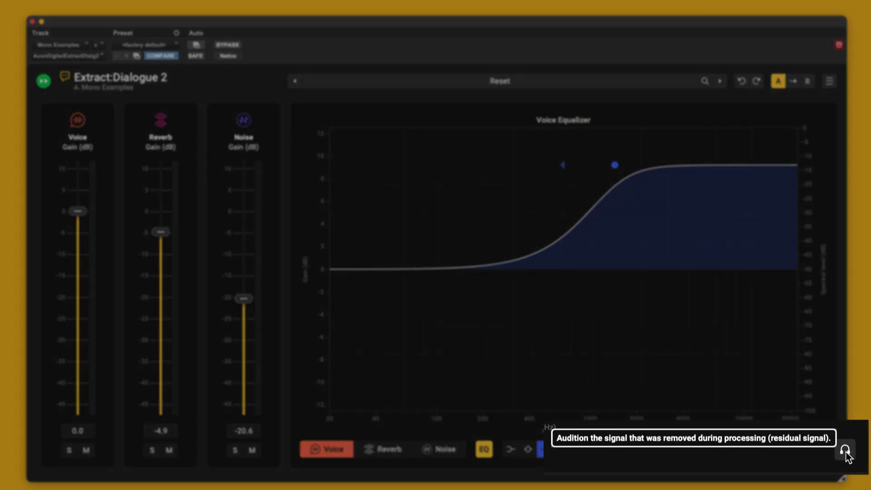
Play the dialogue and toggle residual audition on, off, and back on to hear the removed signal
{"action": "key", "text": "space"}
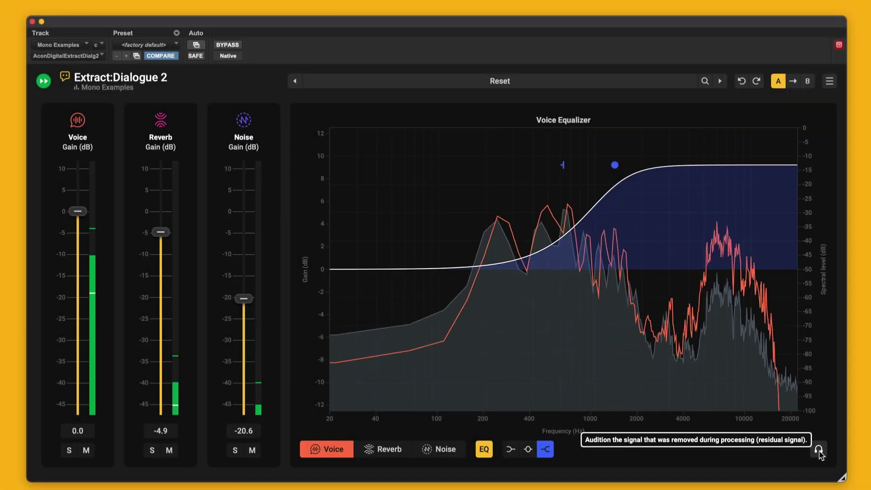
{"action": "left_click", "coordinate": [819, 451]}
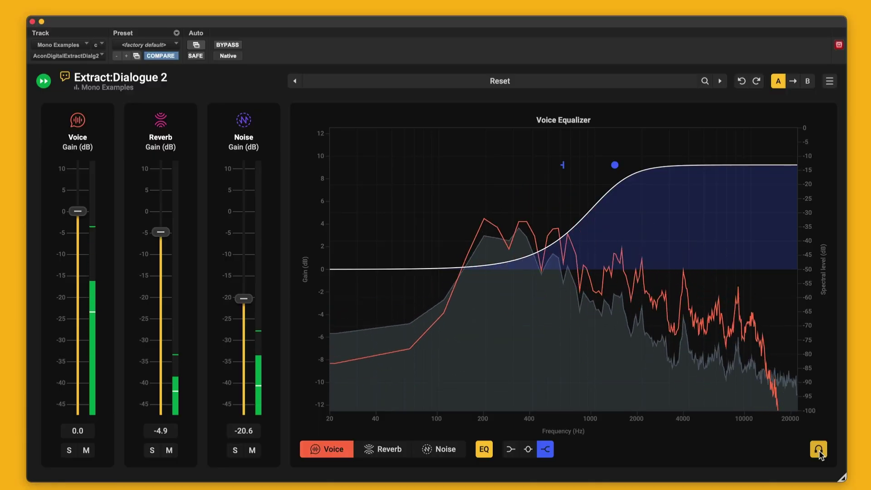
{"action": "left_click", "coordinate": [819, 450]}
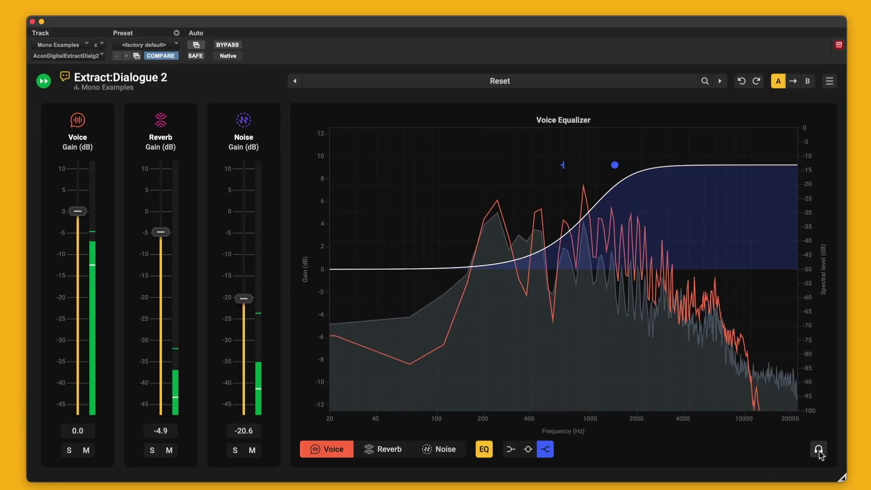
{"action": "left_click", "coordinate": [819, 450]}
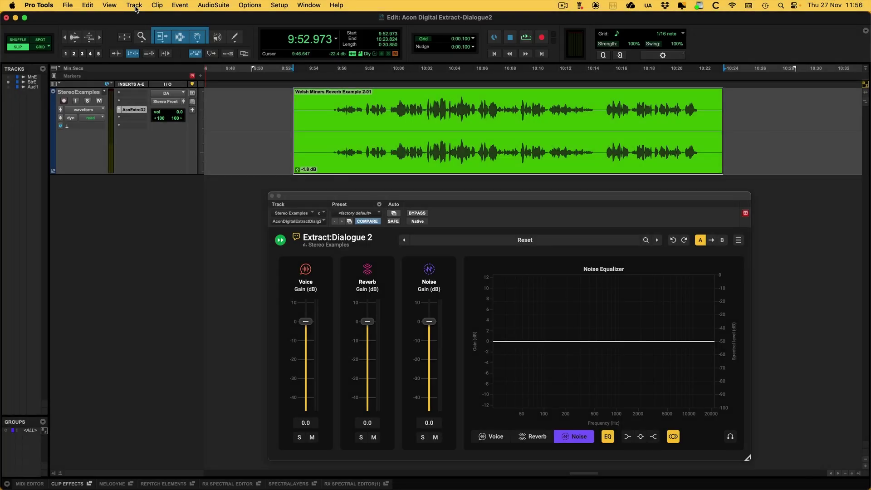
Create three new stereo aux input tracks
{"action": "left_click", "coordinate": [135, 5]}
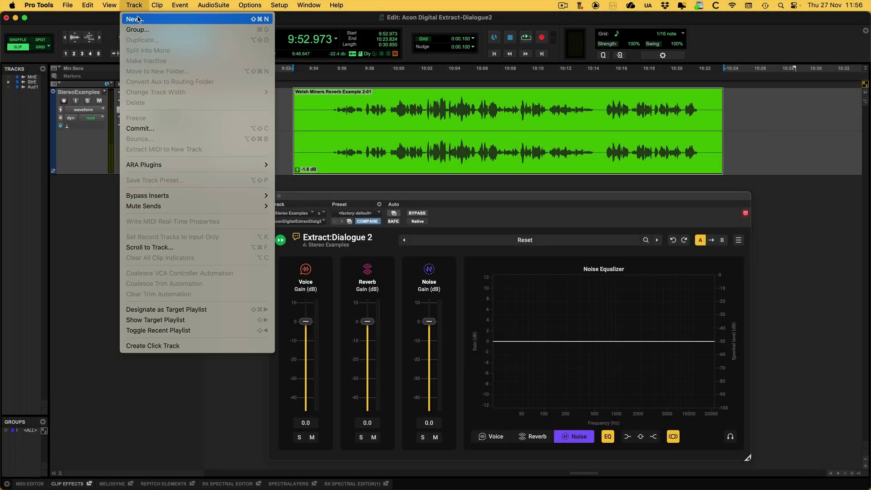
{"action": "left_click", "coordinate": [140, 16]}
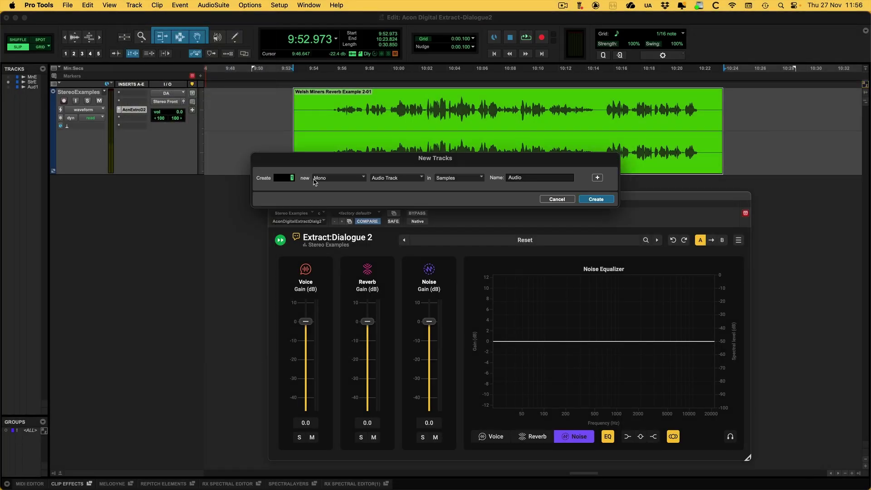
{"action": "left_click", "coordinate": [329, 180]}
{"action": "left_click", "coordinate": [341, 185]}
{"action": "left_click", "coordinate": [412, 180]}
{"action": "left_click", "coordinate": [405, 186]}
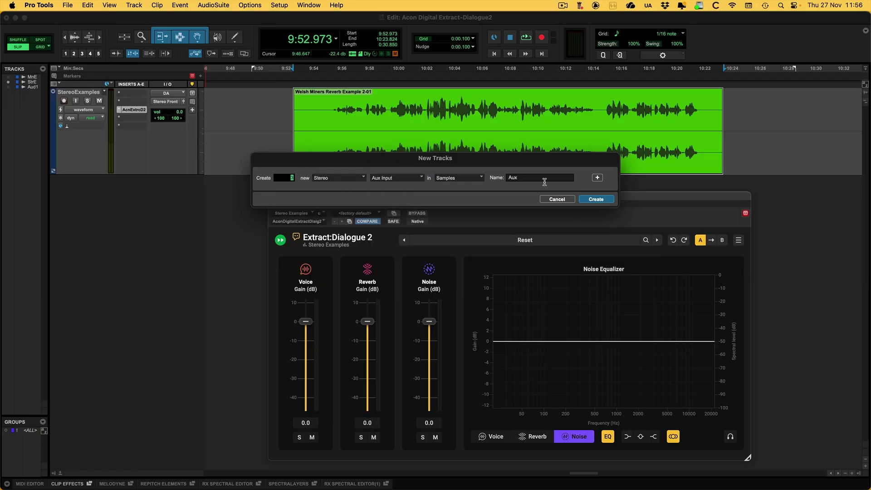
{"action": "left_click", "coordinate": [602, 199]}
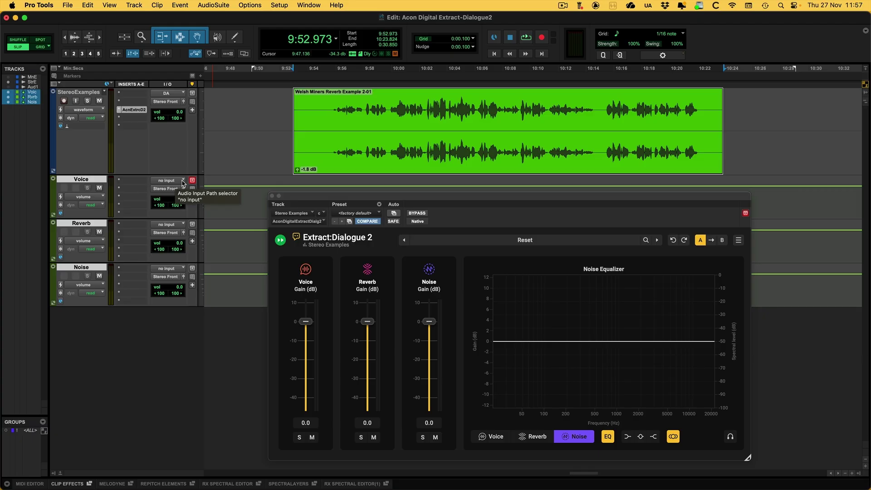
Feed the Reverb and Noise aux tracks from Extract:Dialogue 2's Stereo Examples Reverb and Noise stems
{"action": "left_click", "coordinate": [183, 184]}
{"action": "mouse_move", "coordinate": [177, 196]}
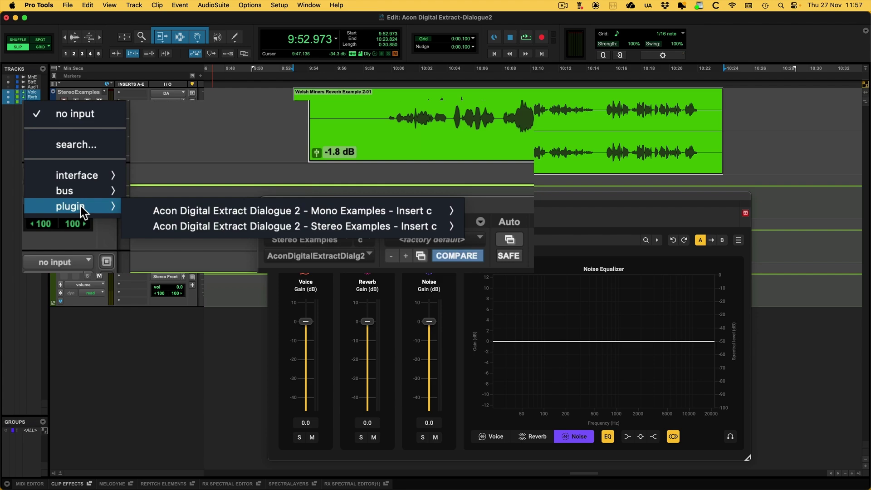
{"action": "mouse_move", "coordinate": [154, 226]}
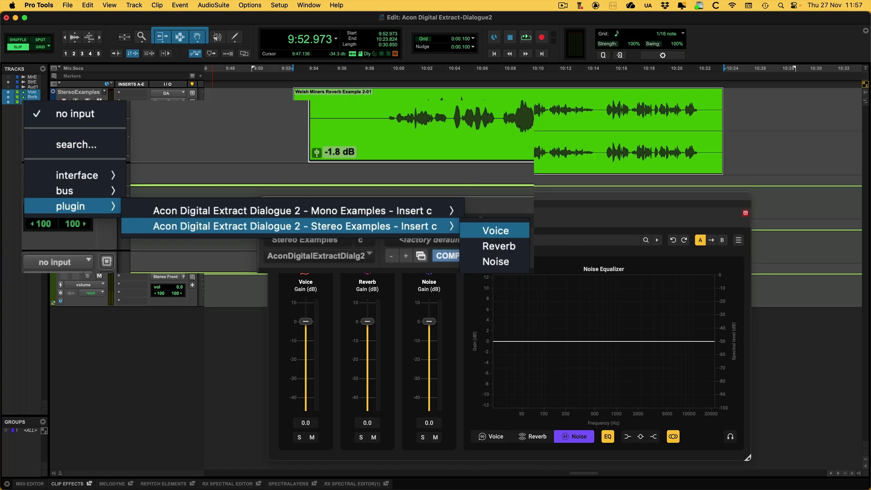
{"action": "key", "text": "Escape"}
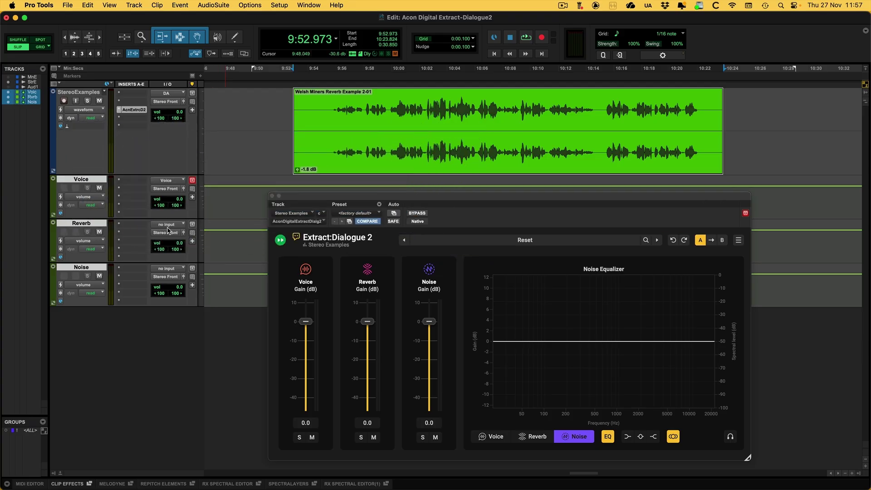
{"action": "left_click", "coordinate": [167, 224]}
{"action": "mouse_move", "coordinate": [181, 240]}
{"action": "mouse_move", "coordinate": [354, 250]}
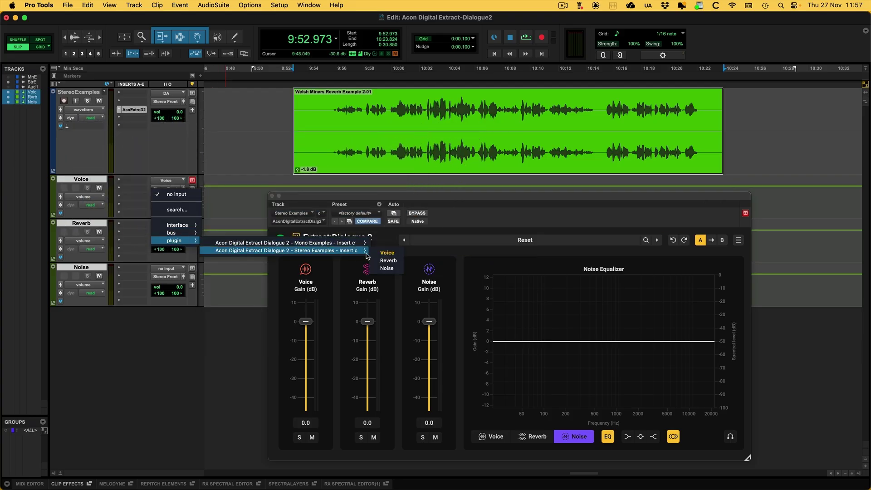
{"action": "left_click", "coordinate": [383, 260]}
{"action": "left_click", "coordinate": [171, 268]}
{"action": "mouse_move", "coordinate": [227, 286]}
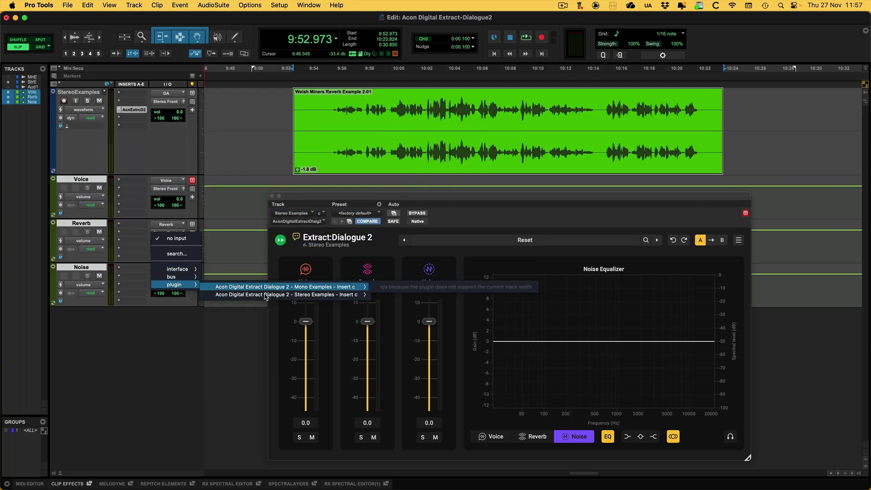
{"action": "mouse_move", "coordinate": [354, 287]}
{"action": "left_click", "coordinate": [385, 312]}
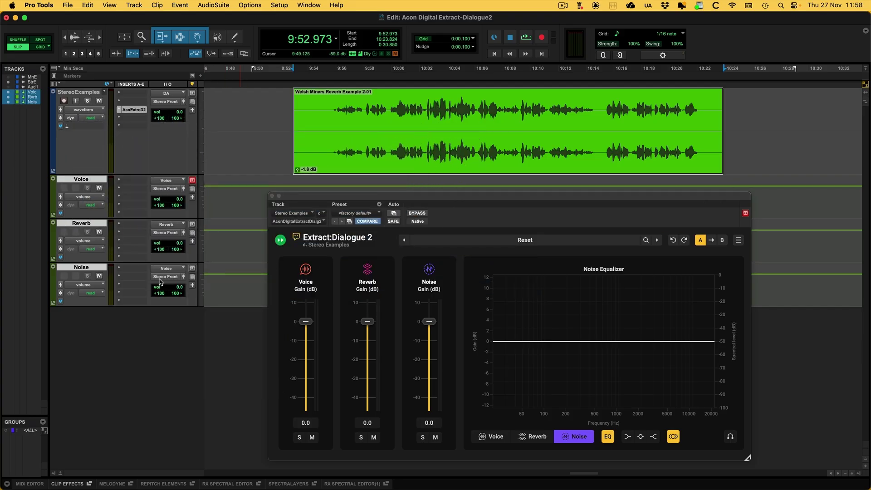
Mute the original StereoExamples track and play the session from near the clip's start
{"action": "left_click", "coordinate": [100, 102]}
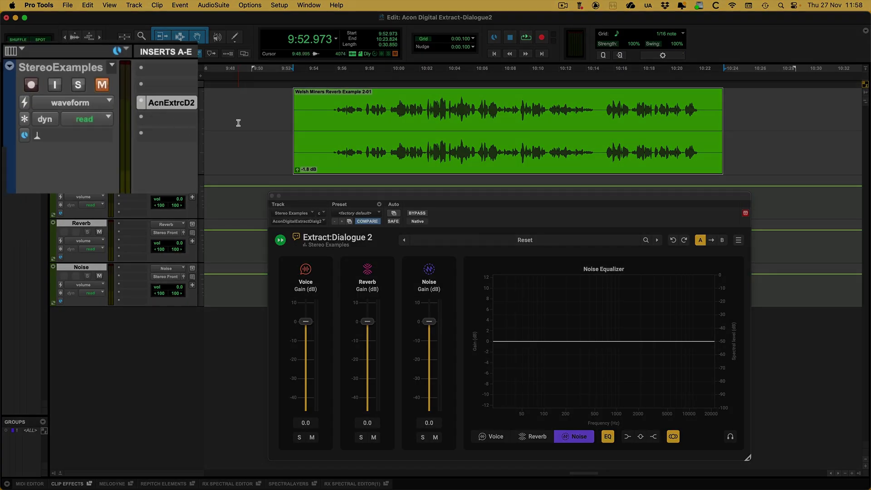
{"action": "left_click", "coordinate": [326, 117]}
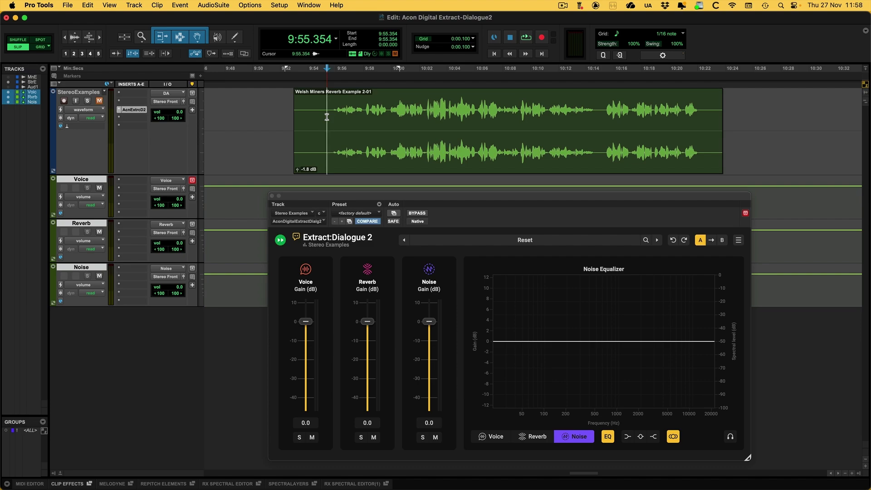
{"action": "key", "text": "space"}
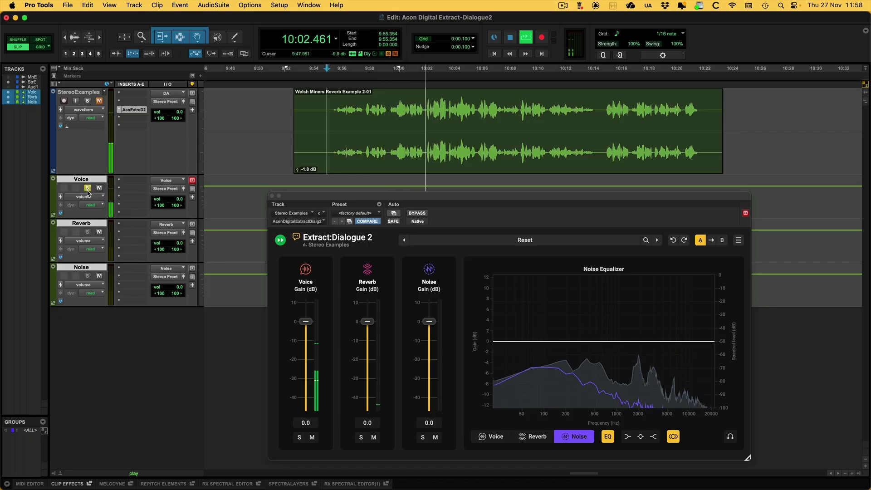
Audition the stems by toggling Voice solo and mute, then muting Reverb and Noise
{"action": "left_click", "coordinate": [87, 188]}
{"action": "left_click", "coordinate": [87, 189]}
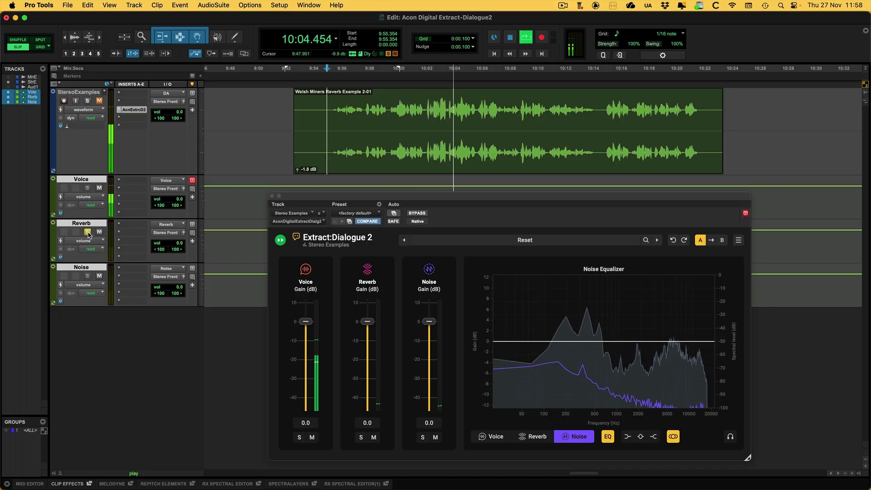
{"action": "left_click", "coordinate": [99, 188]}
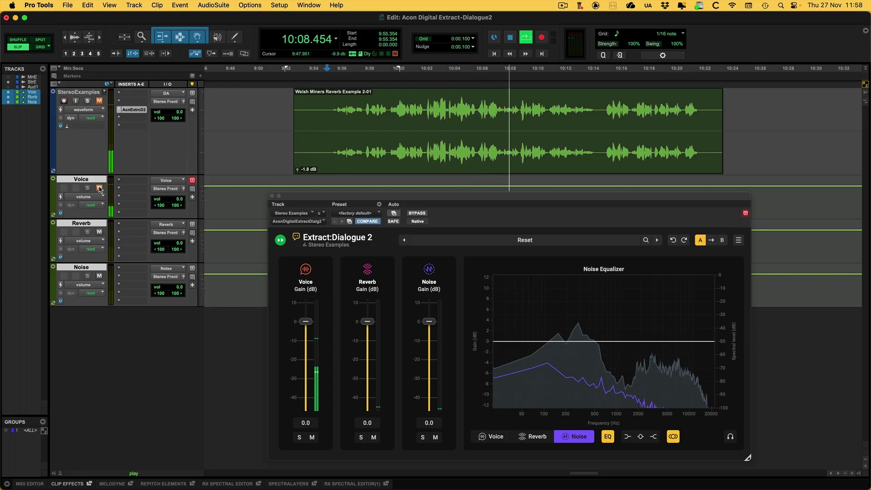
{"action": "left_click", "coordinate": [99, 188]}
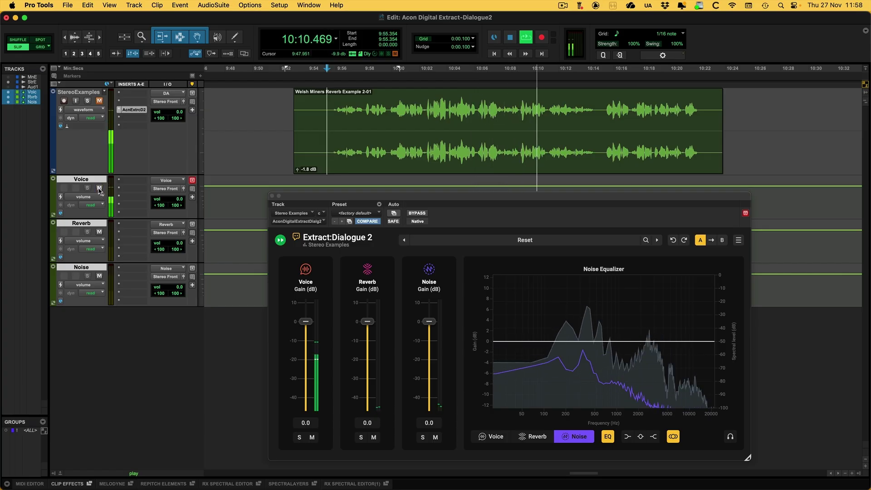
{"action": "left_click", "coordinate": [99, 232]}
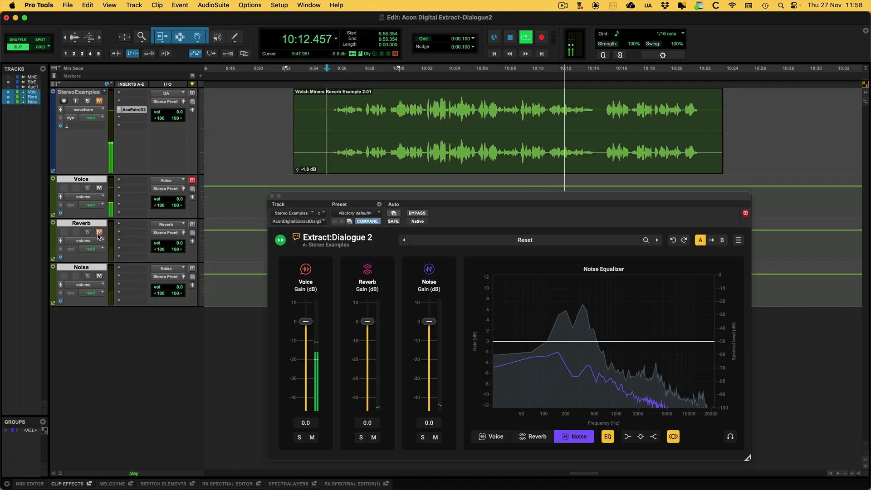
{"action": "left_click", "coordinate": [99, 275]}
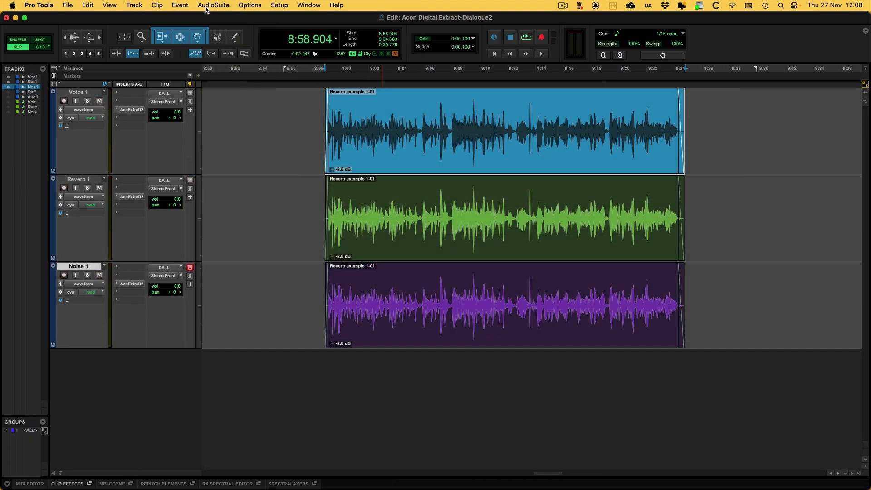
Load Extract:Dialogue 2 from AudioSuite Noise Reduction and render Voice 1 with Voice soloed
{"action": "left_click", "coordinate": [213, 6]}
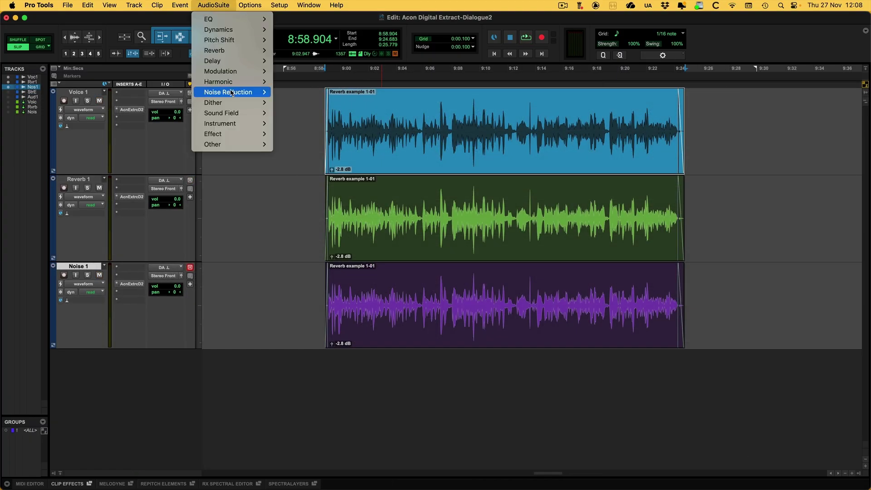
{"action": "mouse_move", "coordinate": [231, 92]}
{"action": "left_click", "coordinate": [288, 95]}
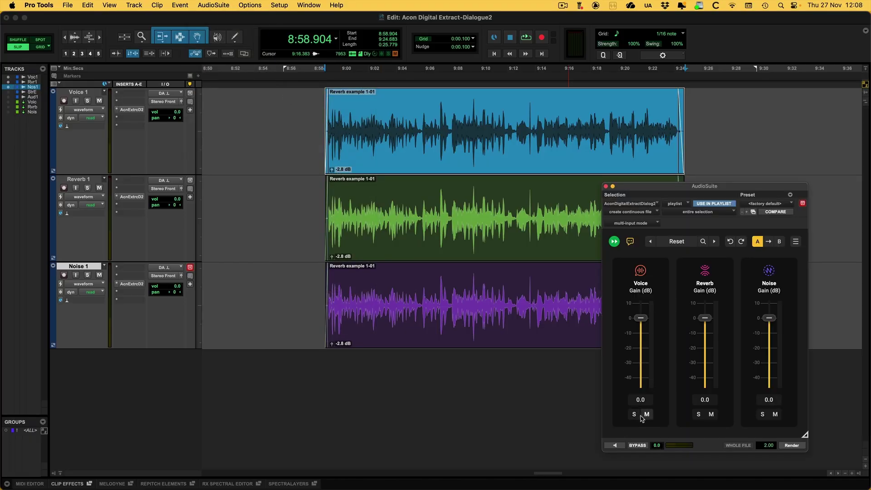
{"action": "left_click", "coordinate": [634, 414]}
{"action": "left_click", "coordinate": [792, 445]}
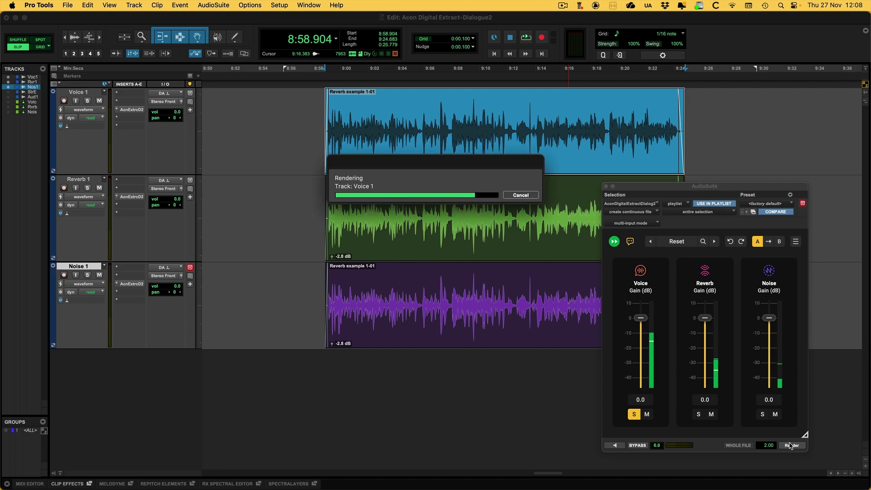
Render the Reverb 1 clip with only the Reverb stem soloed
{"action": "left_click", "coordinate": [521, 241]}
{"action": "left_click", "coordinate": [634, 414]}
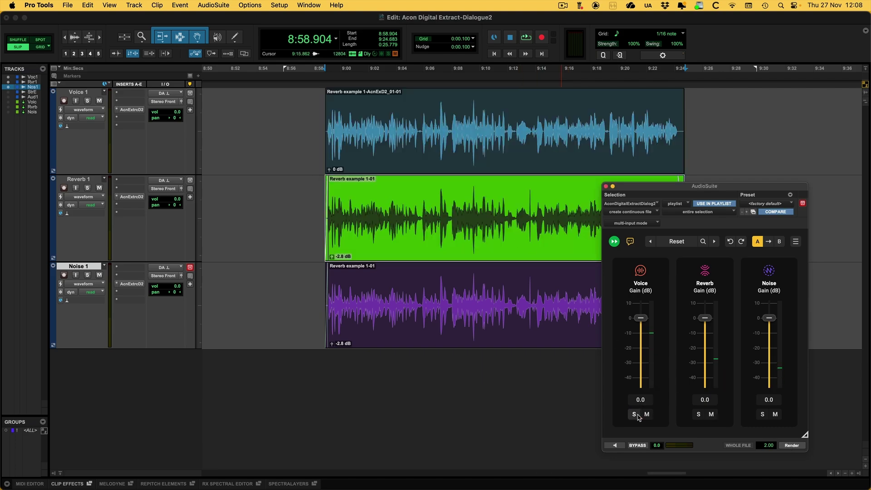
{"action": "left_click", "coordinate": [800, 447]}
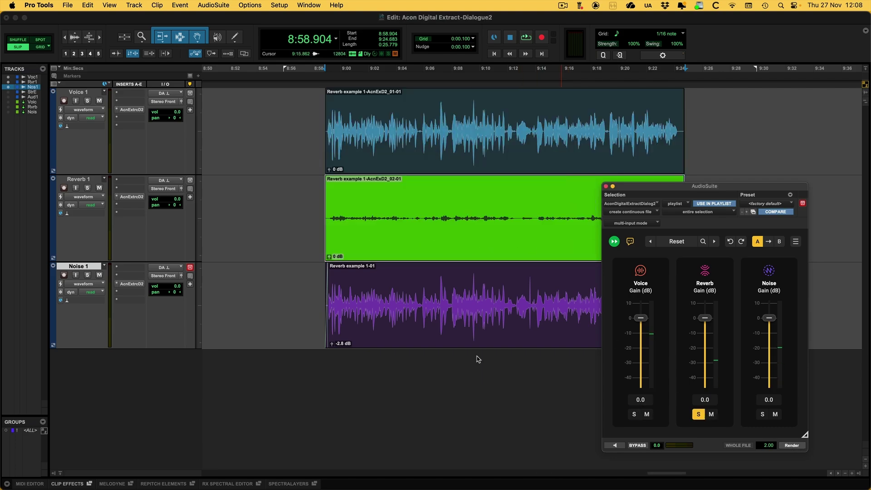
{"action": "left_click", "coordinate": [476, 345]}
Render the Noise 1 clip with only the Noise stem soloed, then close AudioSuite
{"action": "left_click", "coordinate": [698, 414]}
{"action": "left_click", "coordinate": [762, 414]}
{"action": "left_click", "coordinate": [792, 445]}
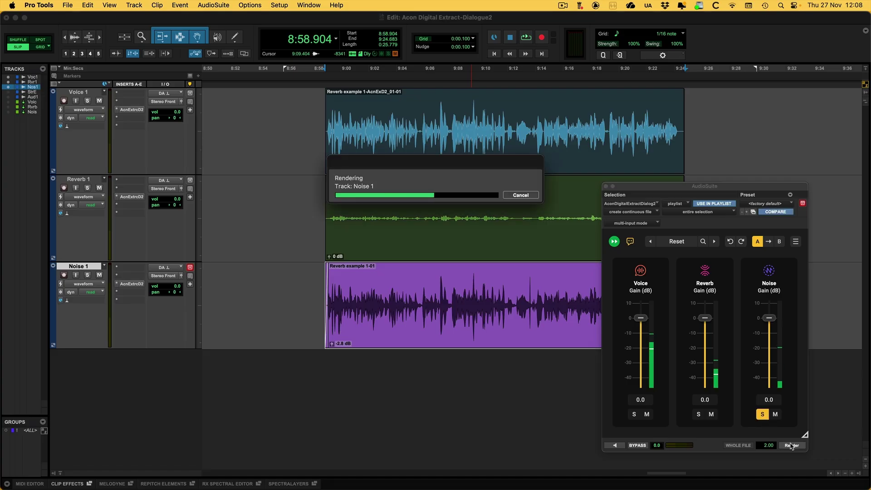
{"action": "left_click", "coordinate": [605, 187]}
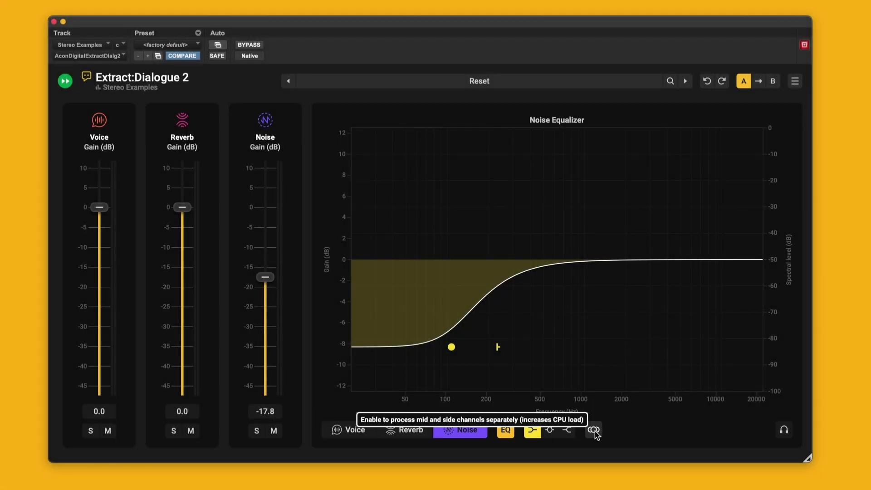
Enable mid/side processing while the session plays, then stop playback
{"action": "key", "text": "space"}
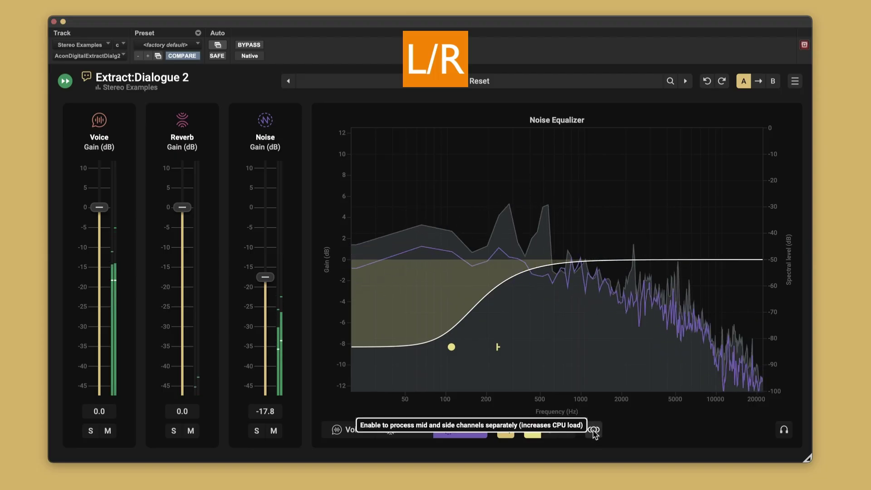
{"action": "left_click", "coordinate": [593, 430]}
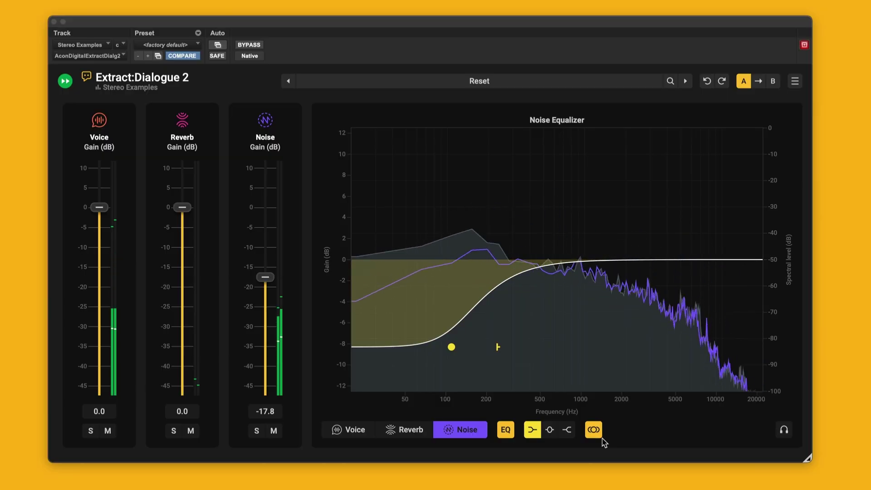
{"action": "key", "text": "space"}
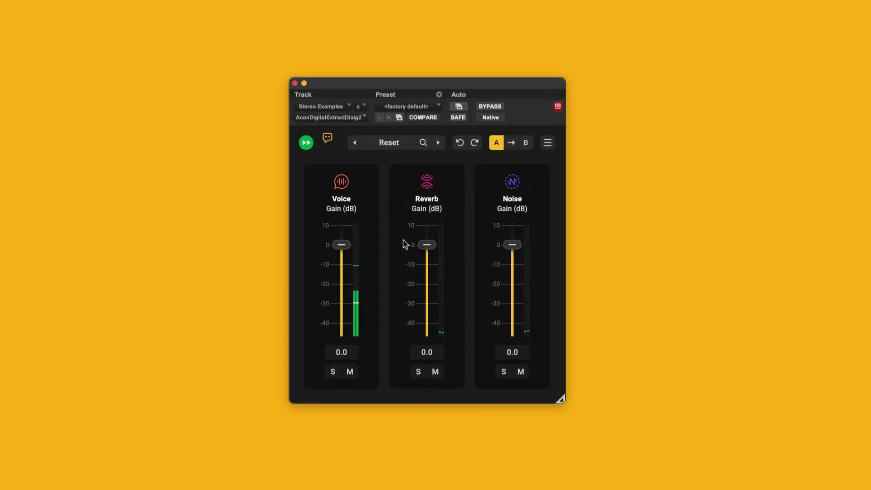
Resize the plugin window larger, move it fully on screen, and open the options menu for Help
{"action": "left_click_drag", "start_coordinate": [561, 398], "coordinate": [869, 489]}
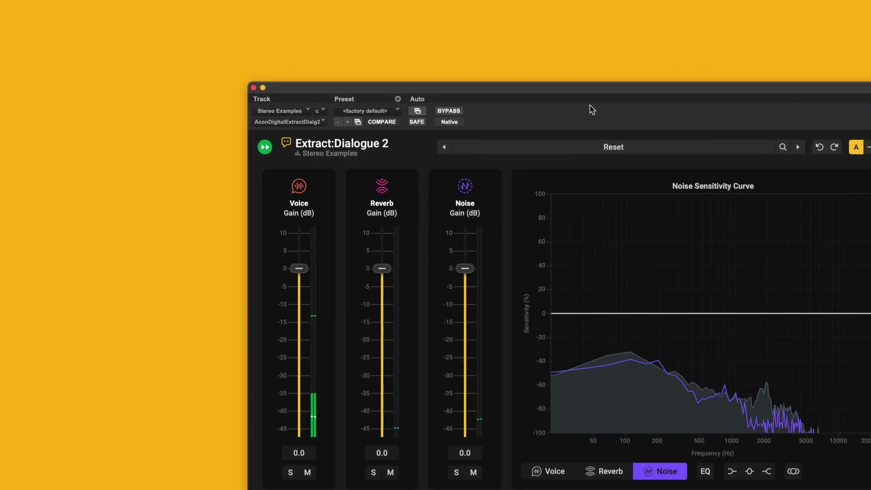
{"action": "left_click_drag", "start_coordinate": [578, 90], "coordinate": [432, 51]}
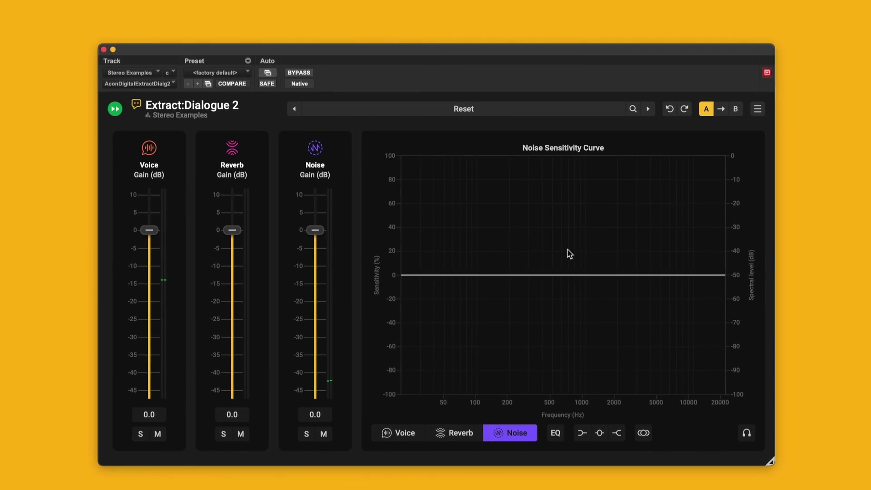
{"action": "left_click_drag", "start_coordinate": [771, 465], "coordinate": [857, 489]}
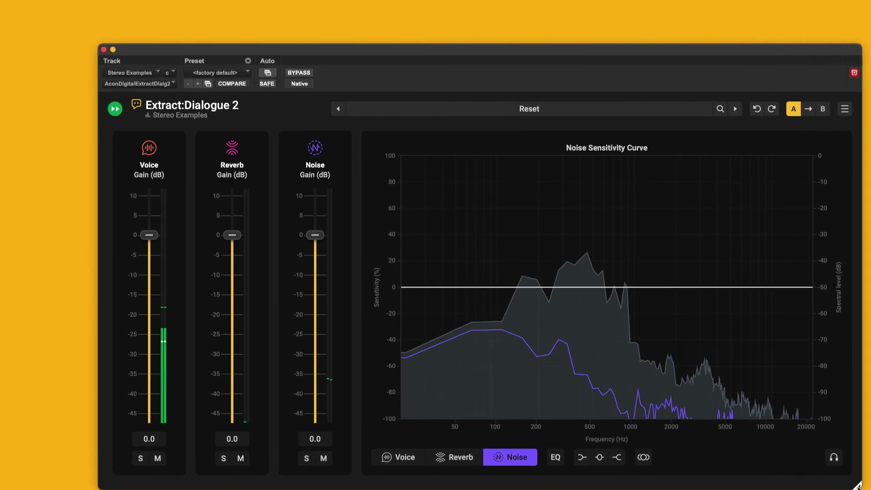
{"action": "left_click_drag", "start_coordinate": [349, 46], "coordinate": [290, 24]}
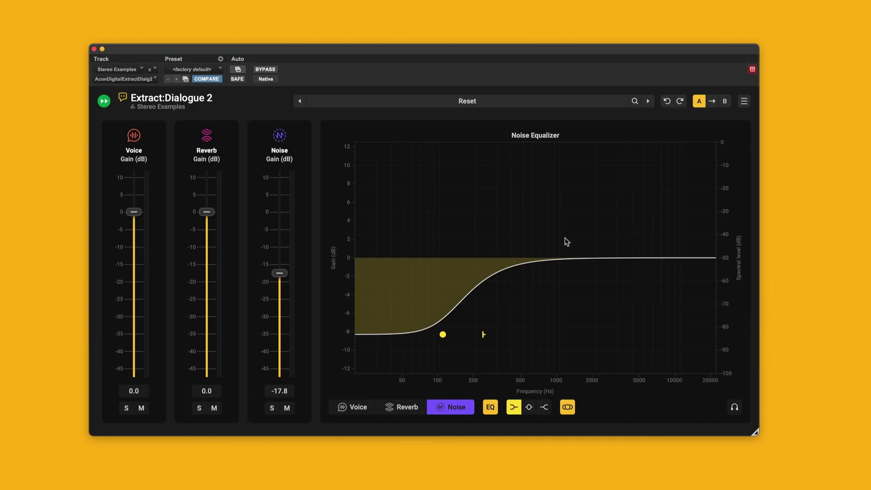
{"action": "left_click", "coordinate": [744, 101]}
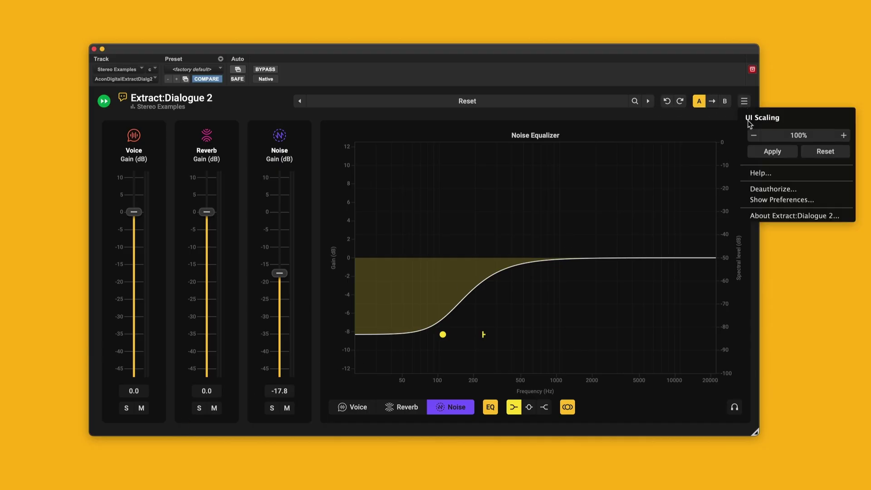
{"action": "left_click", "coordinate": [753, 175]}
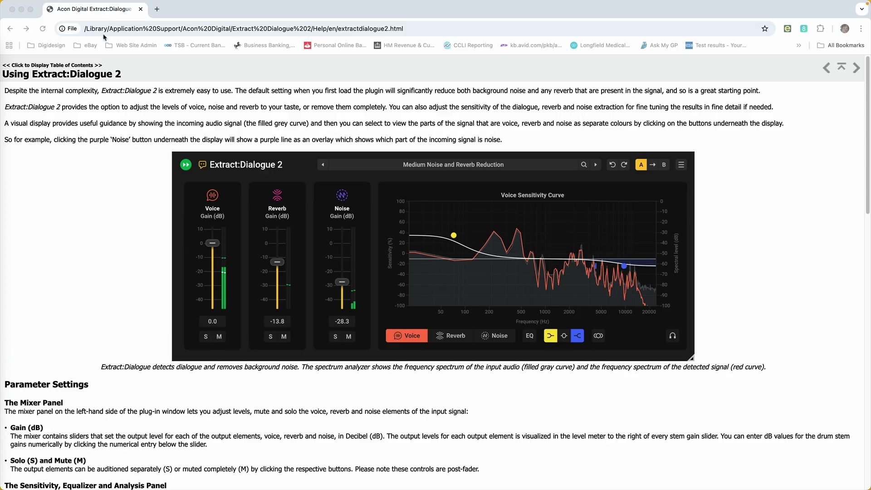